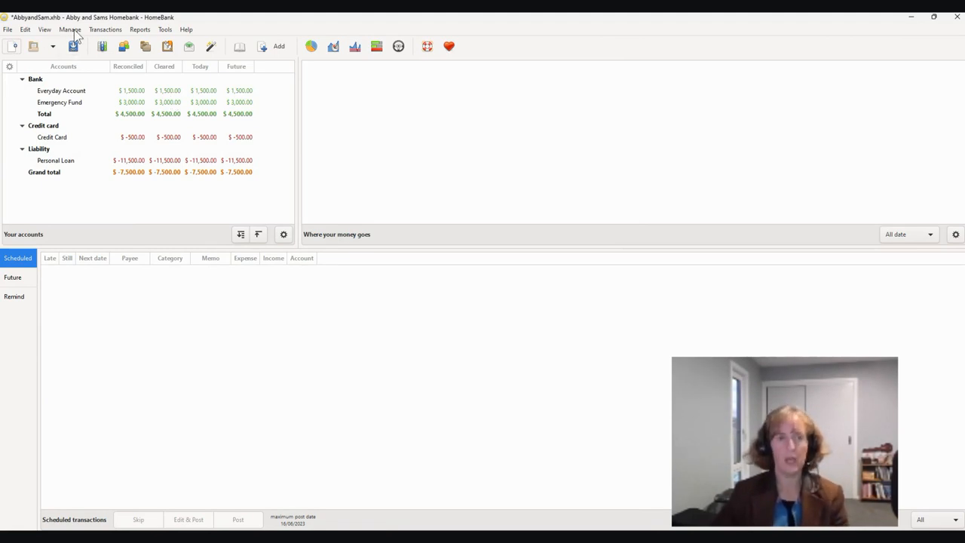
# - Delete the Cellular subcategory under Bills from the expense categories
pyautogui.click(73, 31)
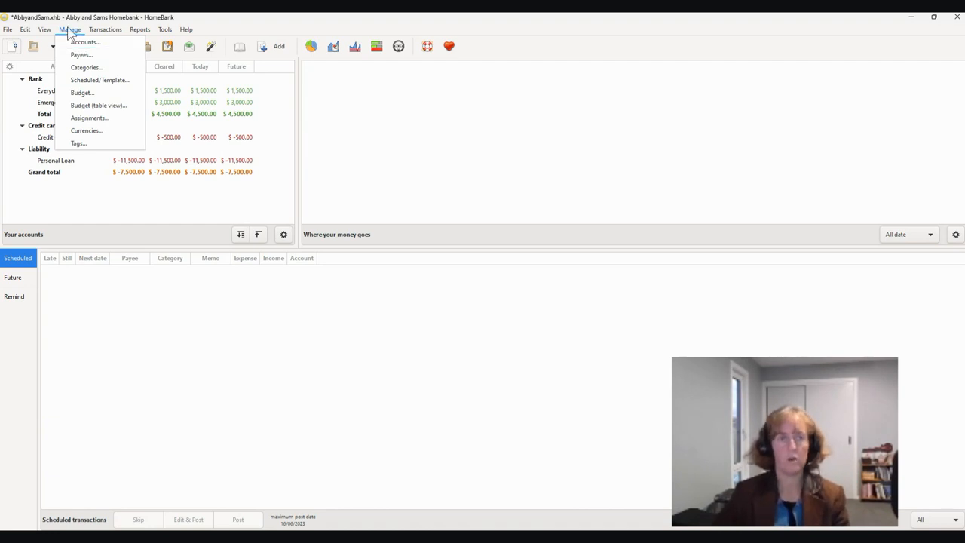
pyautogui.click(84, 68)
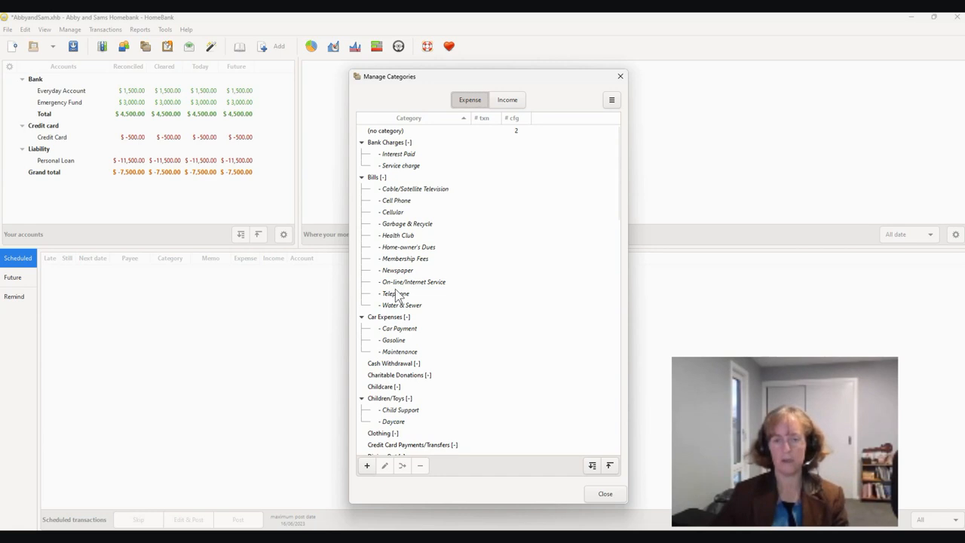
pyautogui.click(391, 215)
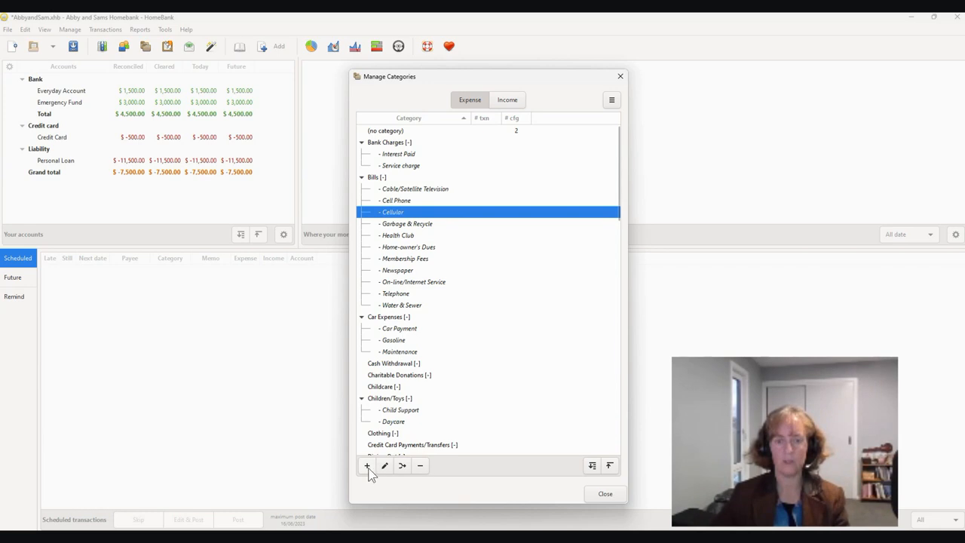
pyautogui.click(420, 466)
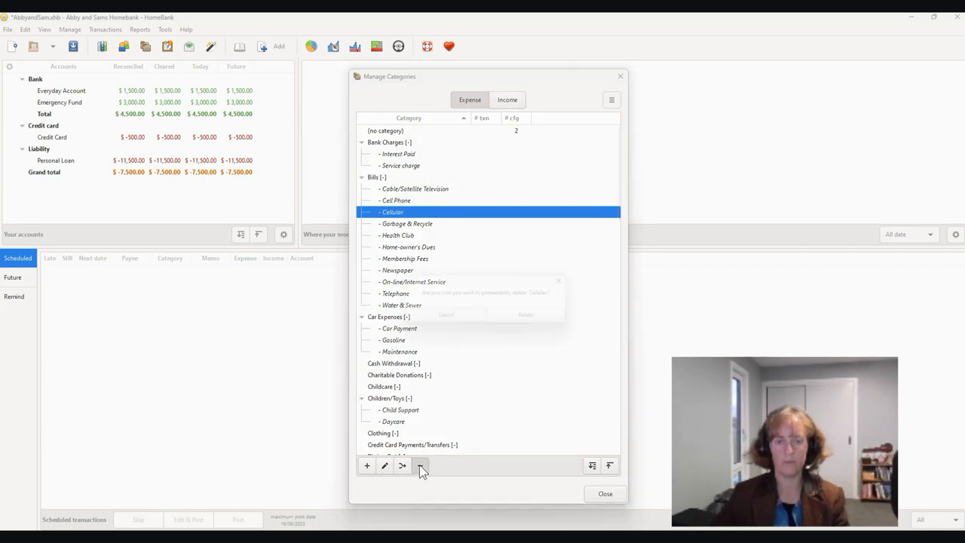
pyautogui.click(536, 319)
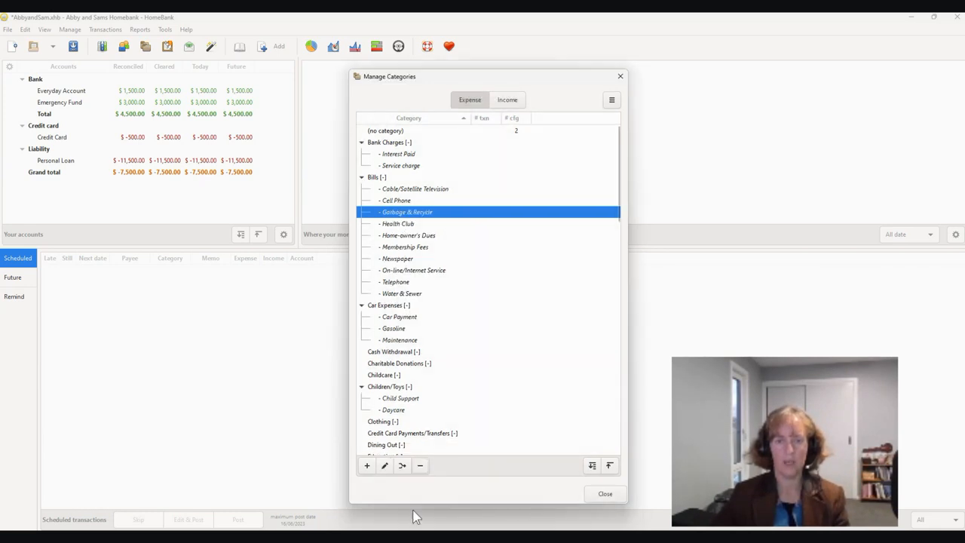
# - Add a new top-level expense category named "Telephone and Internet"
pyautogui.click(366, 465)
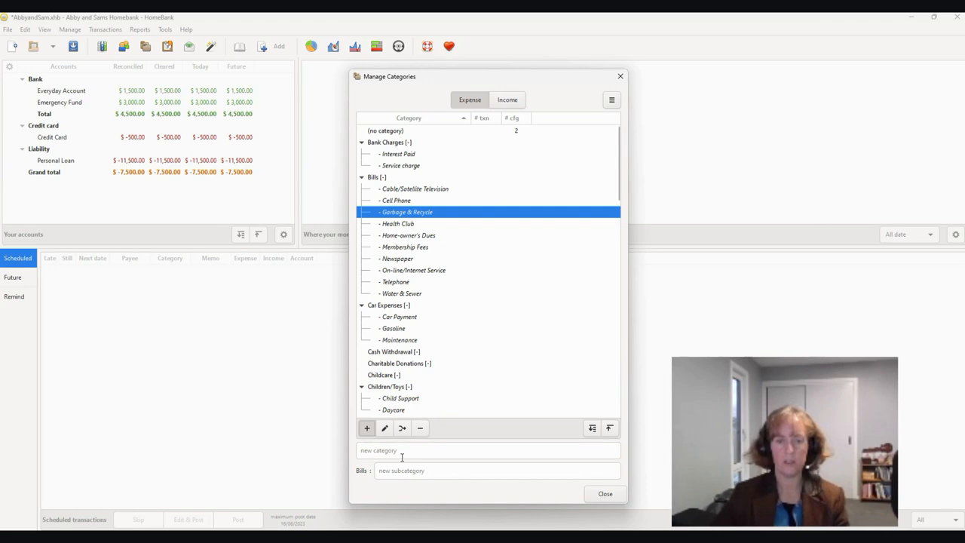
pyautogui.click(396, 452)
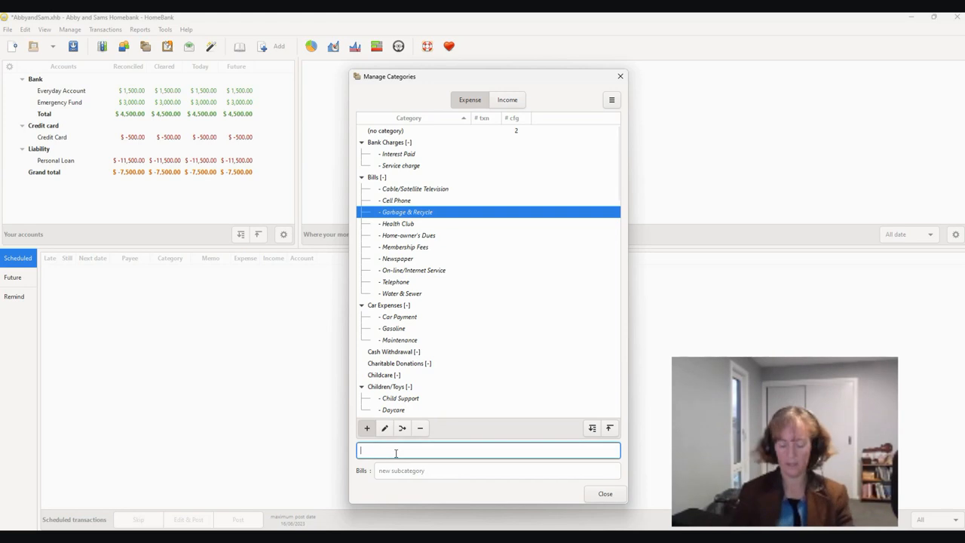
pyautogui.write('Telephone')
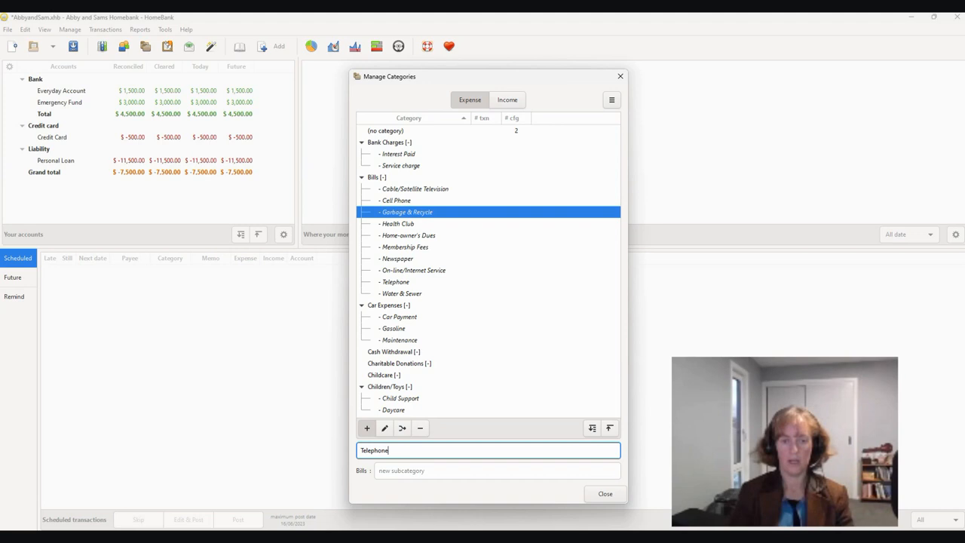
pyautogui.write(' and Intern')
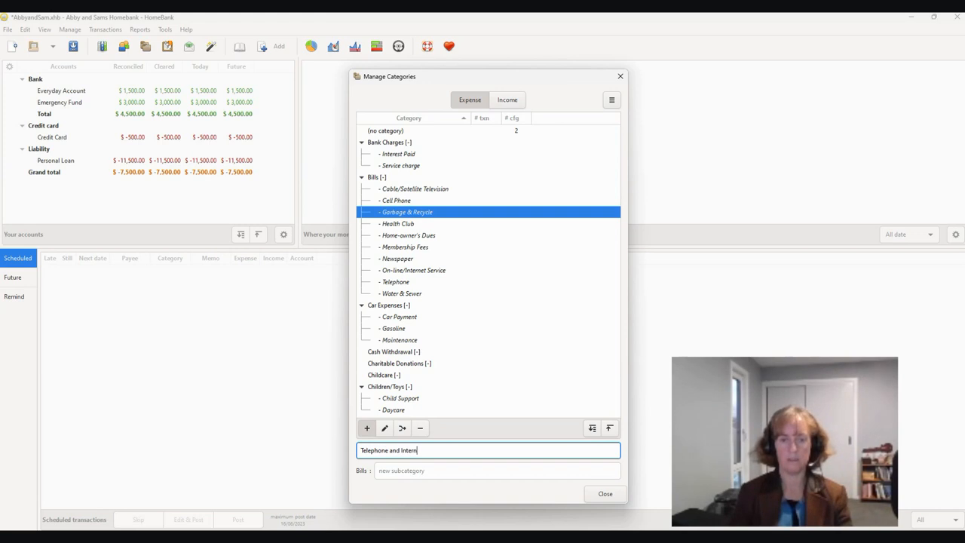
pyautogui.write('tet')
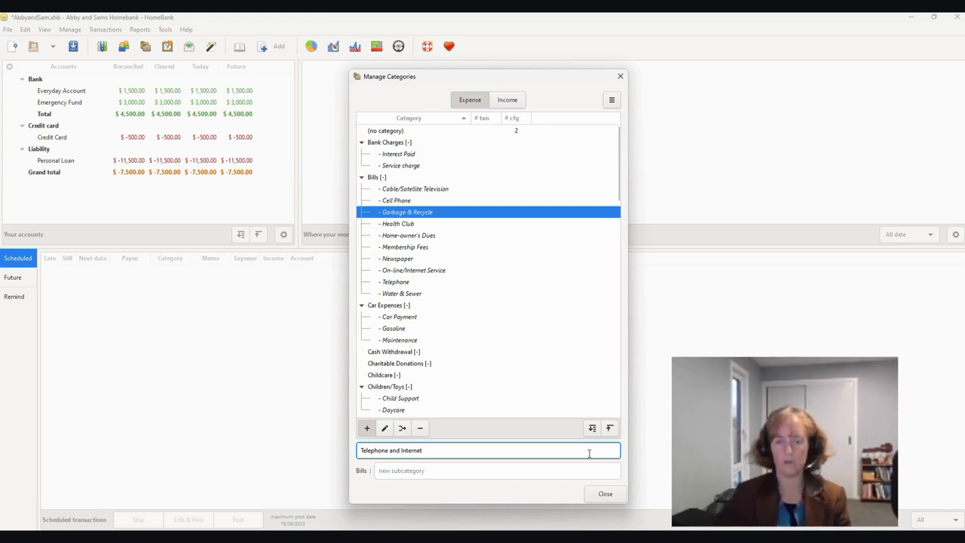
pyautogui.press('Return')
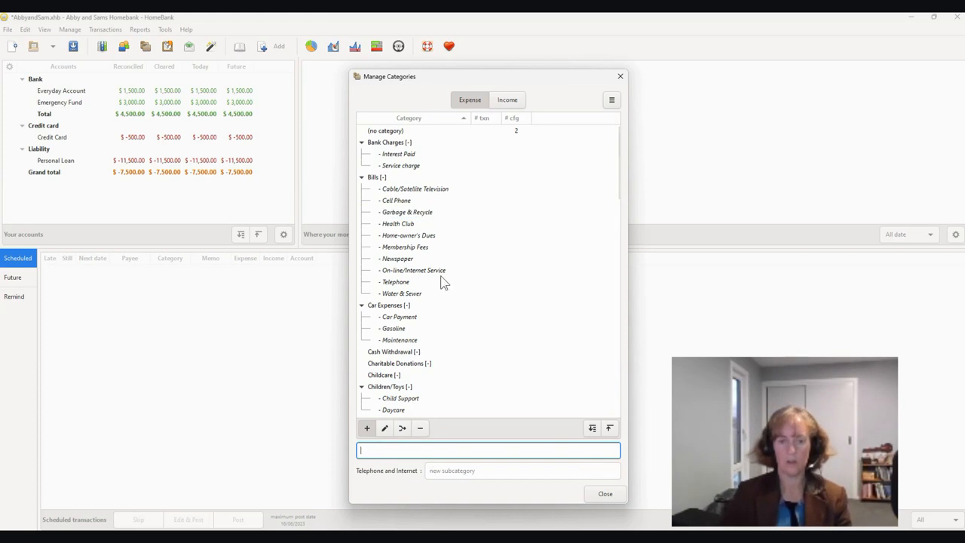
# - Merge the Cell Phone subcategory of Bills into Telephone and Internet, deleting the Cell Phone category
pyautogui.click(399, 202)
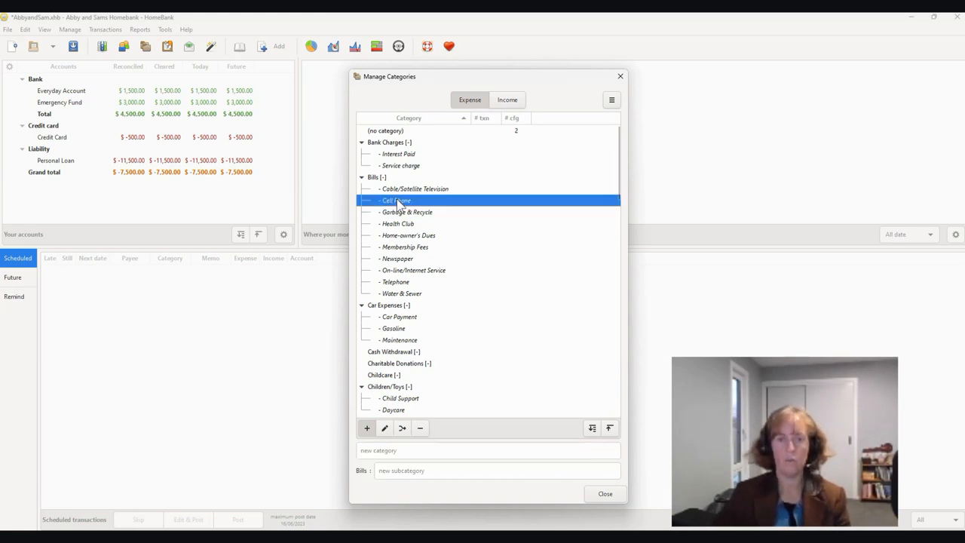
pyautogui.click(403, 428)
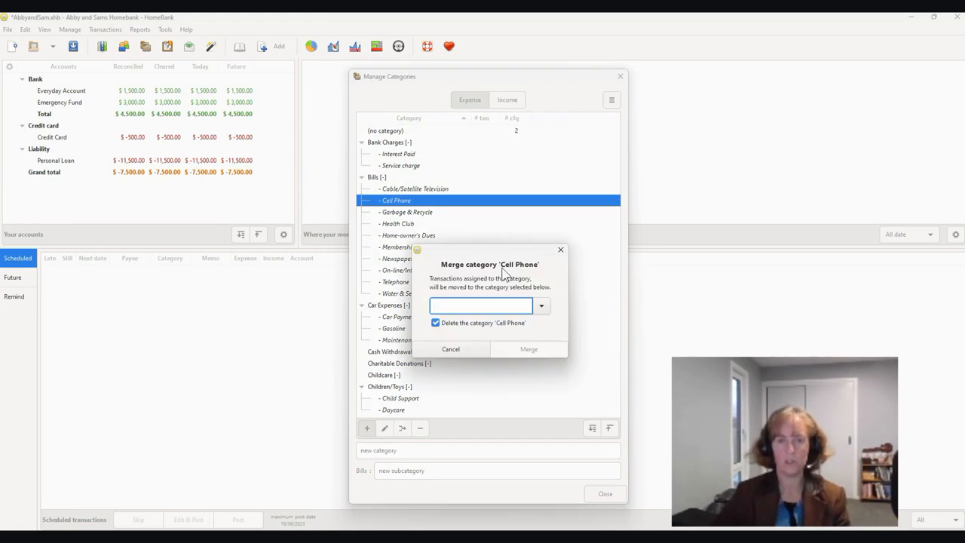
pyautogui.click(542, 306)
pyautogui.scroll(-6, 513, 407)
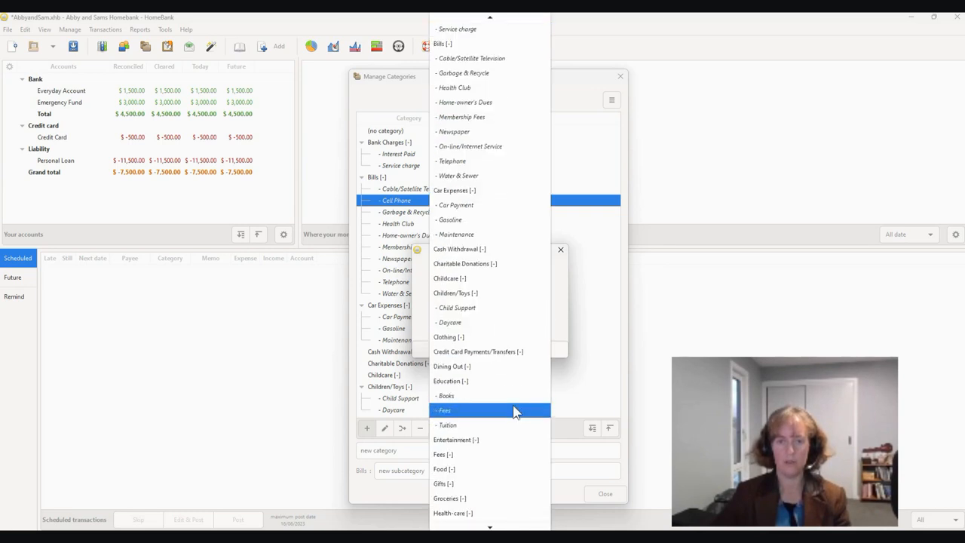
pyautogui.scroll(-7, 516, 412)
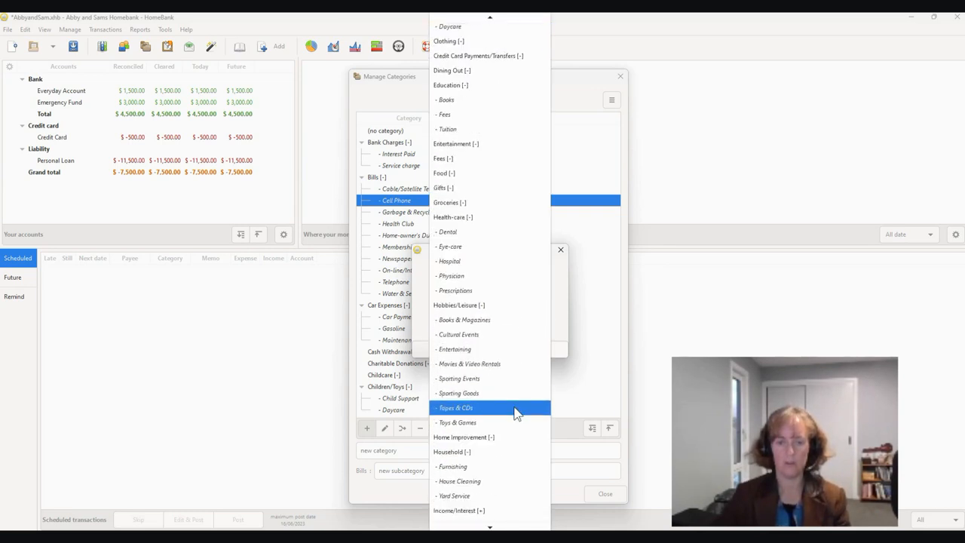
pyautogui.scroll(-7, 516, 412)
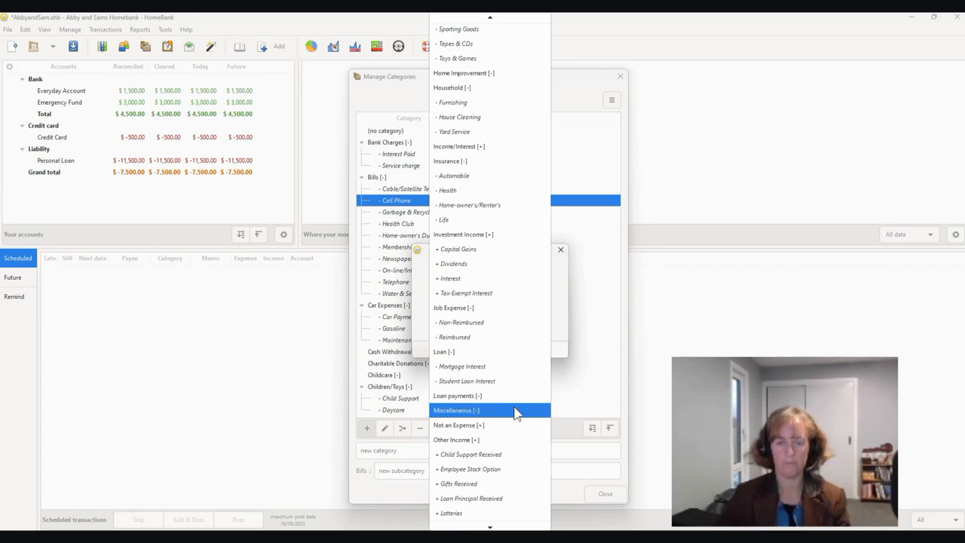
pyautogui.scroll(-2, 516, 412)
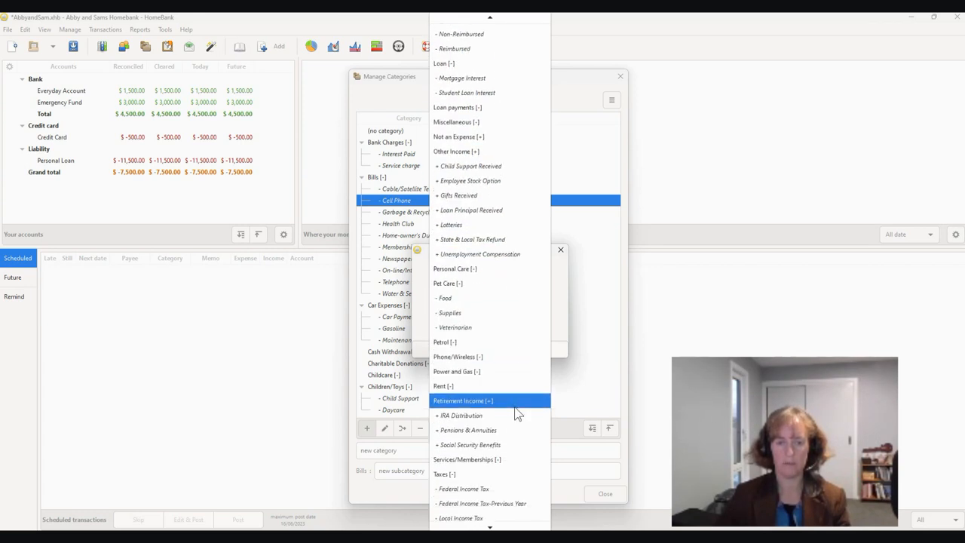
pyautogui.scroll(-4, 516, 412)
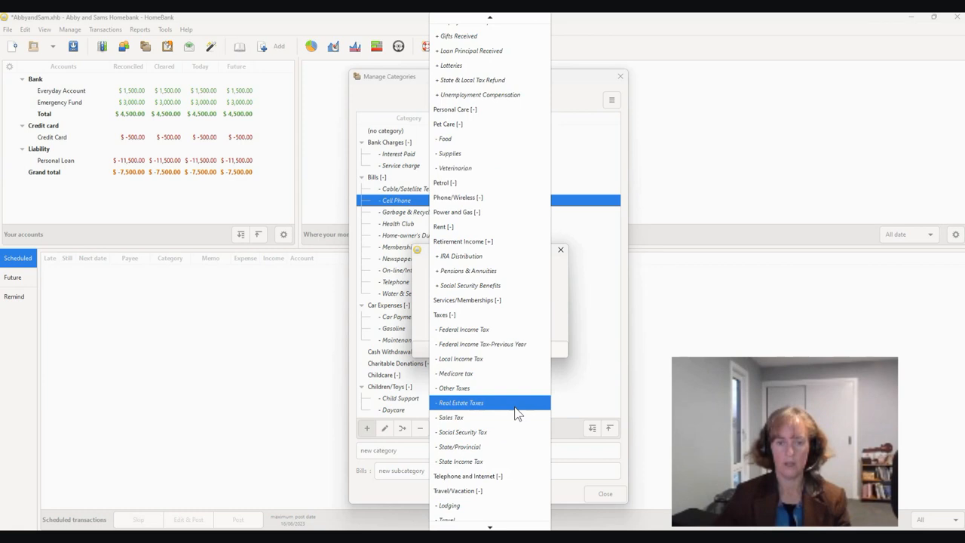
pyautogui.click(474, 456)
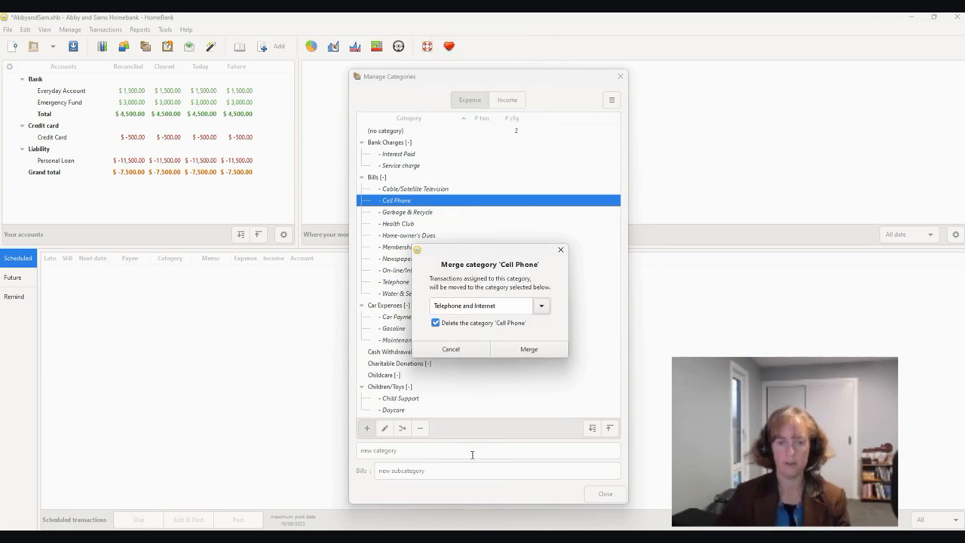
pyautogui.click(518, 353)
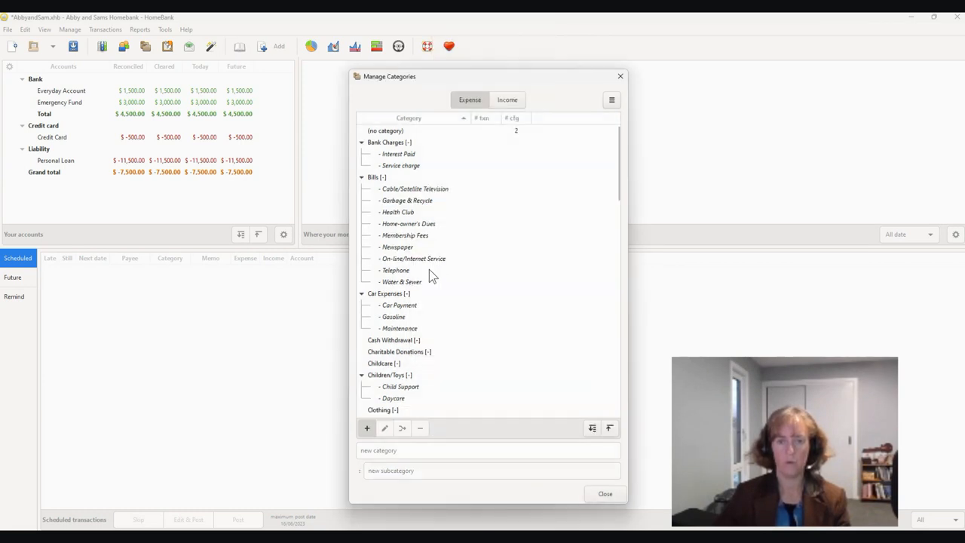
# - Merge the On-line/Internet Service subcategory of Bills into Telephone and Internet, deleting the merged subcategory
pyautogui.click(399, 259)
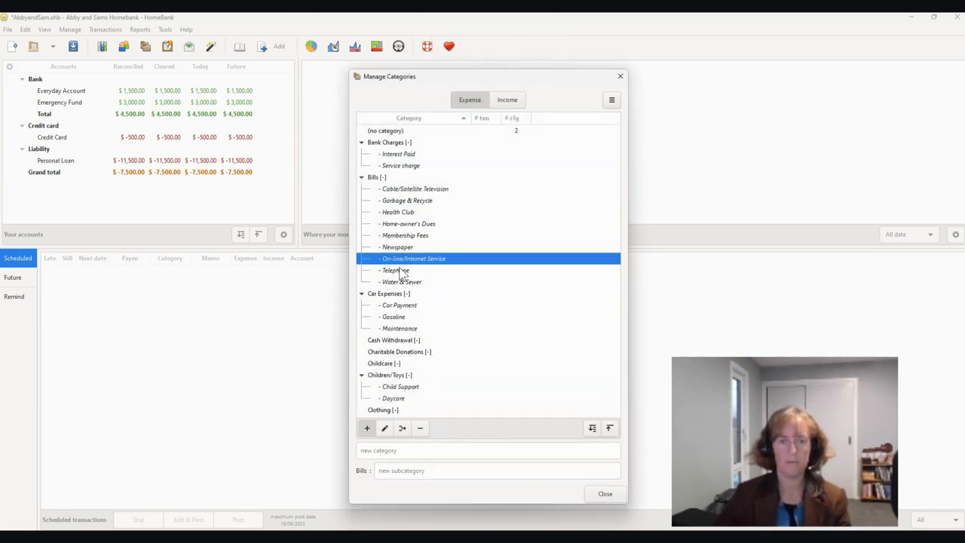
pyautogui.click(402, 428)
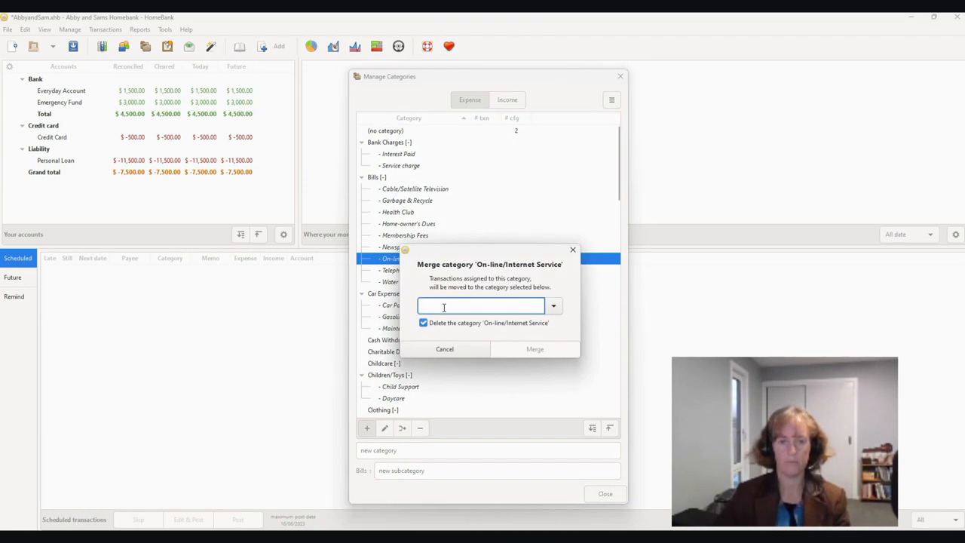
pyautogui.write('tele')
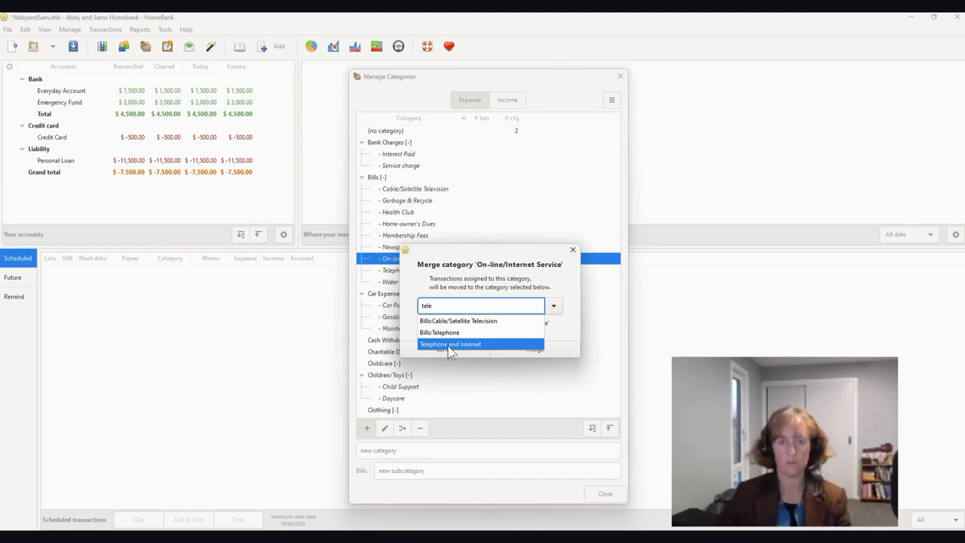
pyautogui.click(448, 345)
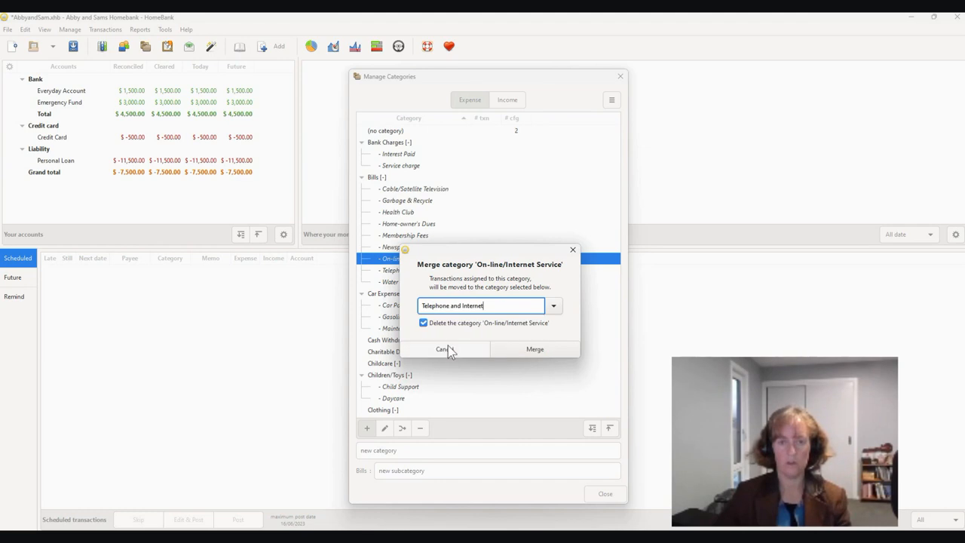
pyautogui.click(520, 350)
# - Rename the Cable/Satellite Television subcategory under Bills as "Sky TV/Netflix"
pyautogui.click(411, 190)
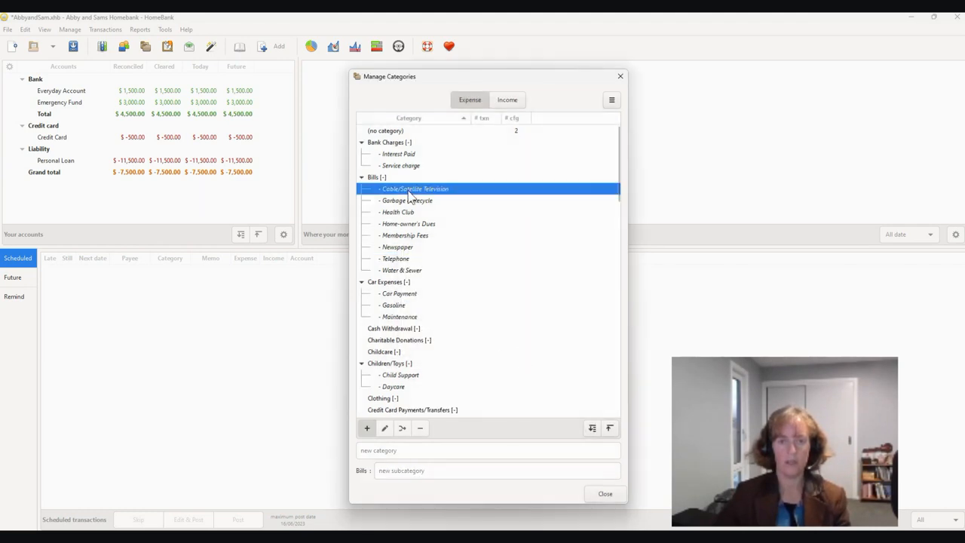
pyautogui.doubleClick(411, 190)
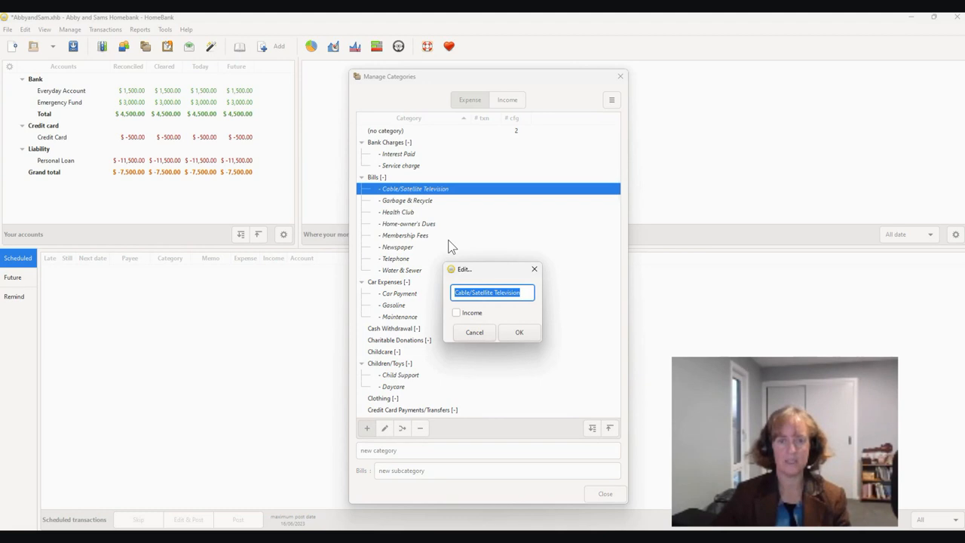
pyautogui.write('Sjh')
pyautogui.press('BackSpace')
pyautogui.press('BackSpace')
pyautogui.write('k')
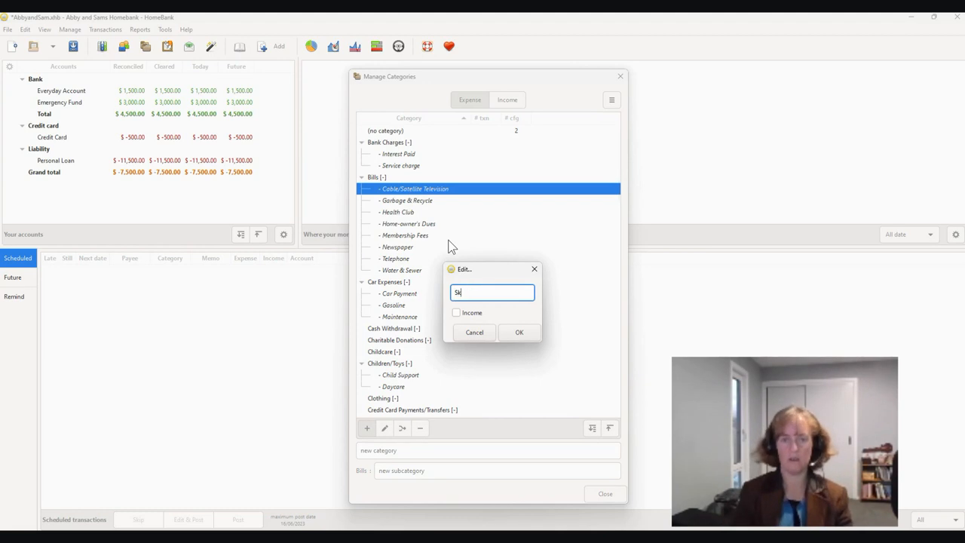
pyautogui.write('y TV/Netflix')
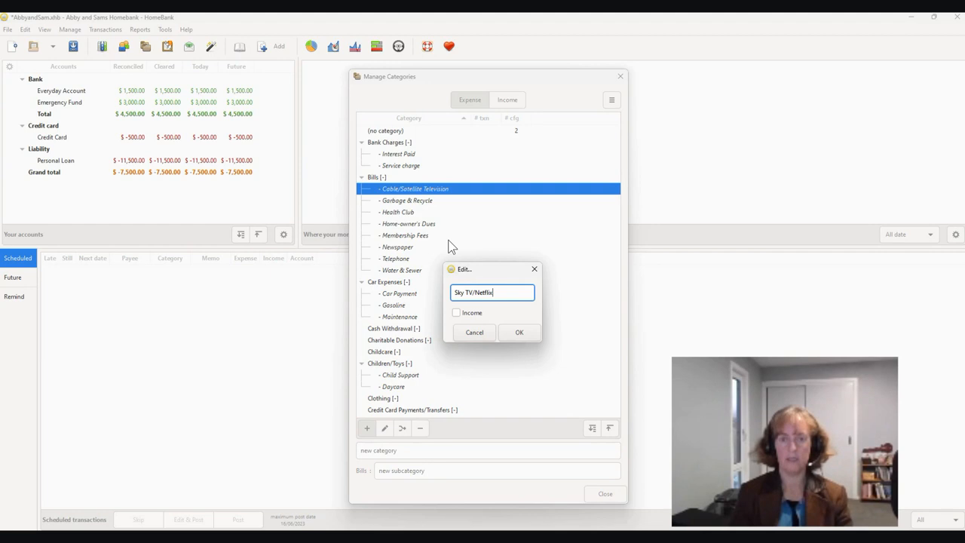
pyautogui.press('Return')
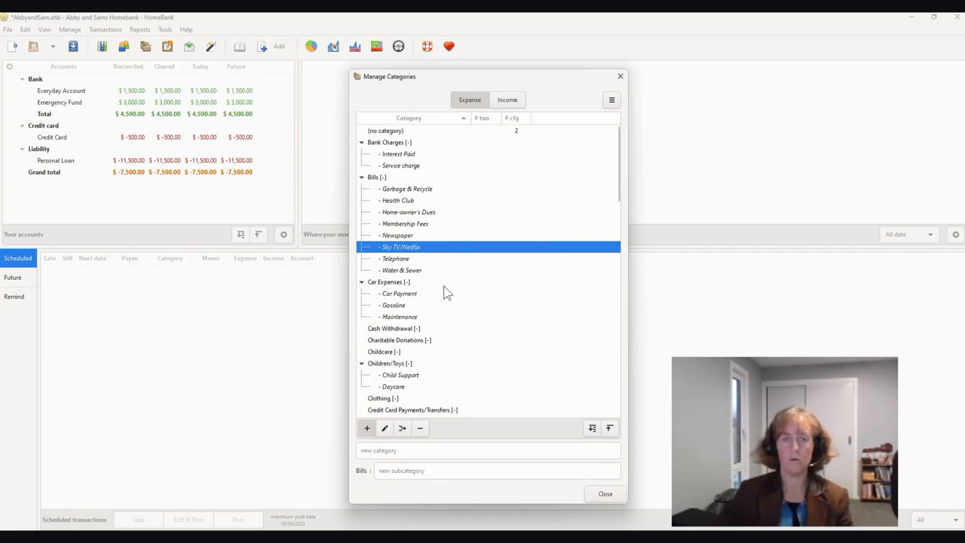
# - Rename the Telephone subcategory under Bills as "Telephone landline"
pyautogui.click(398, 260)
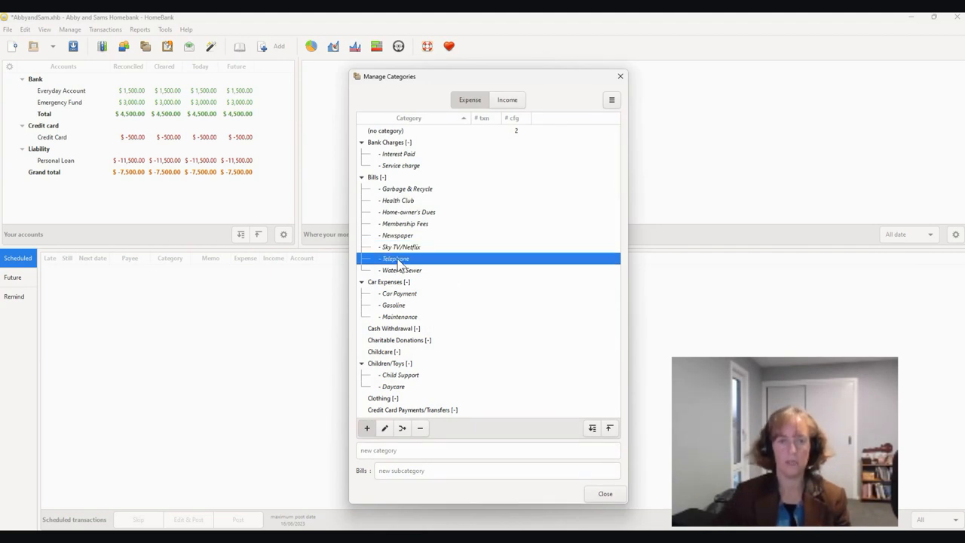
pyautogui.doubleClick(398, 260)
pyautogui.click(497, 295)
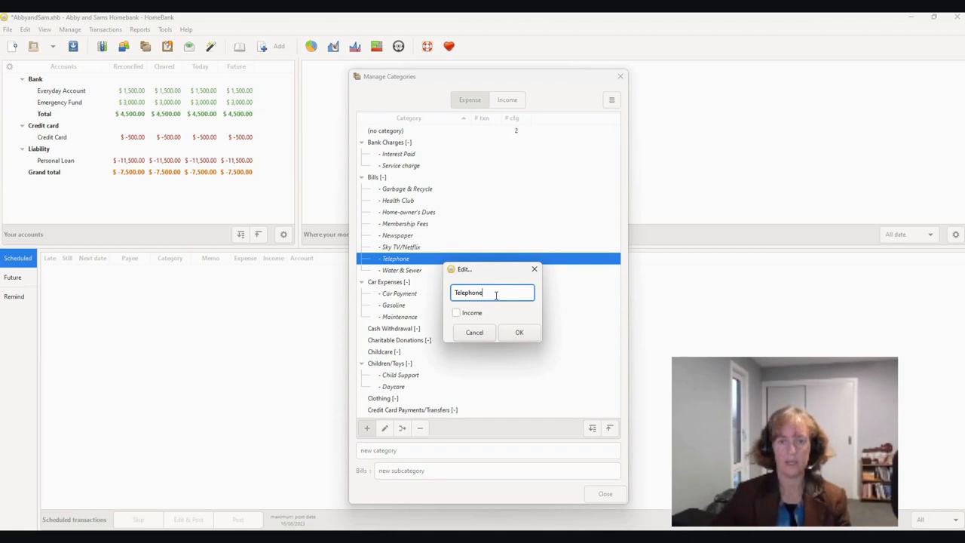
pyautogui.write('landline')
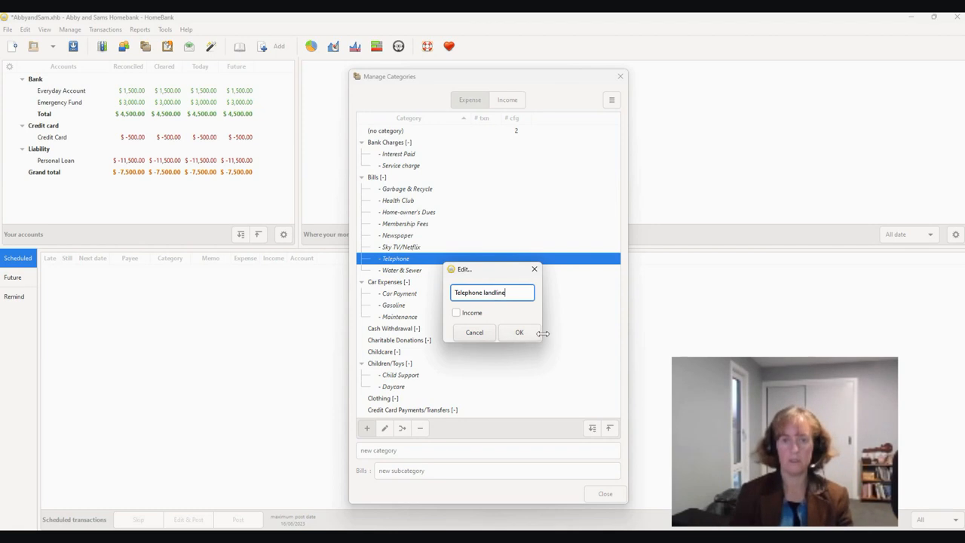
pyautogui.click(520, 333)
# - Merge the Telephone landline subcategory into Telephone and Internet, deleting the landline subcategory
pyautogui.click(404, 428)
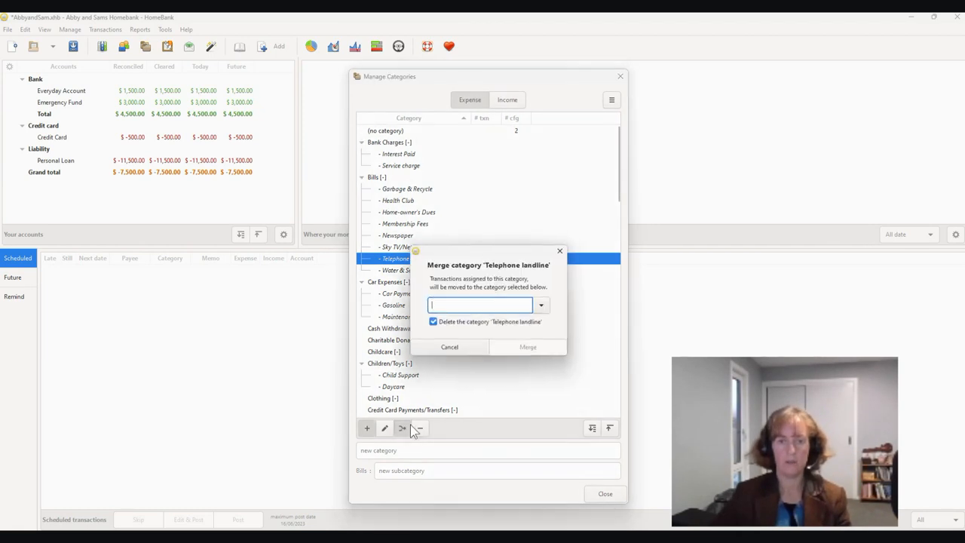
pyautogui.write('Tel')
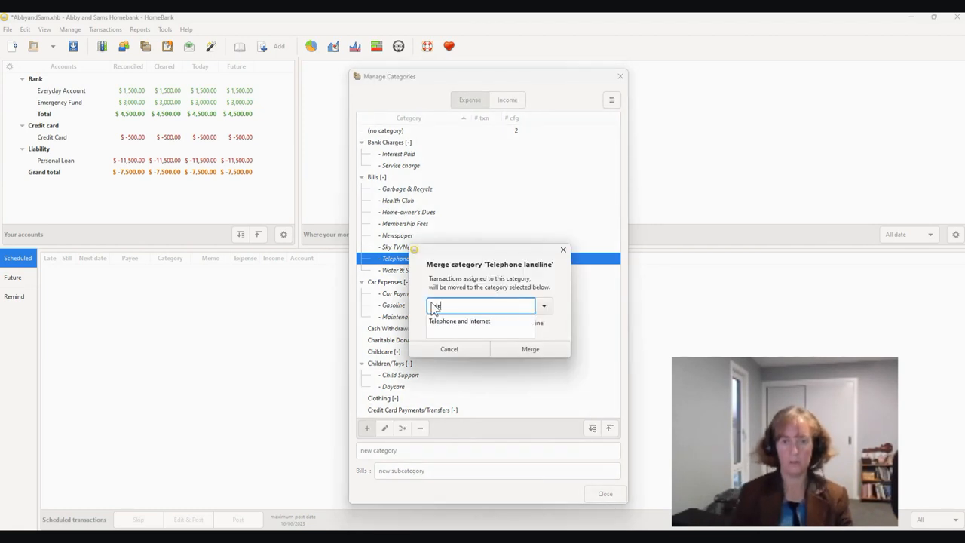
pyautogui.click(460, 321)
pyautogui.click(520, 349)
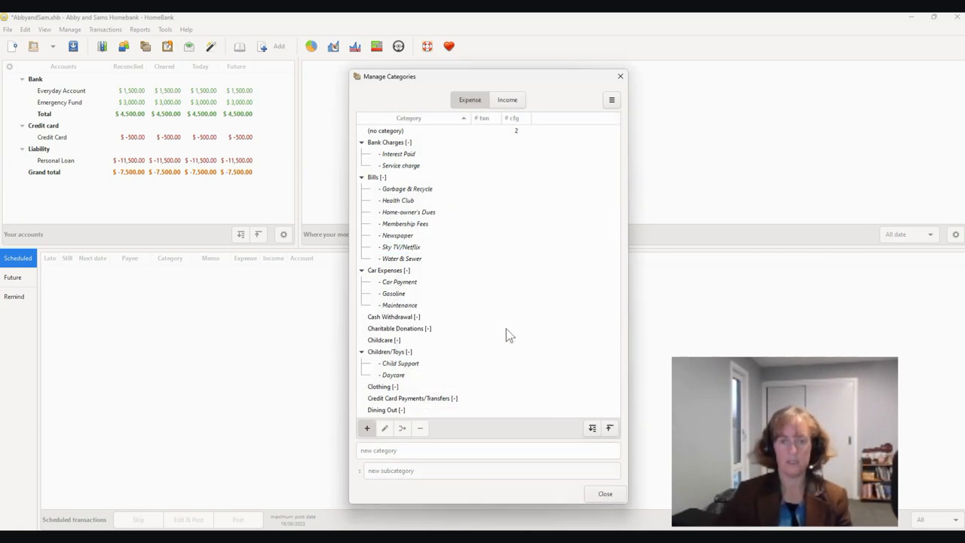
# - Merge the Sky TV/Netflix subcategory of Bills into Entertainment, deleting the merged subcategory
pyautogui.click(394, 249)
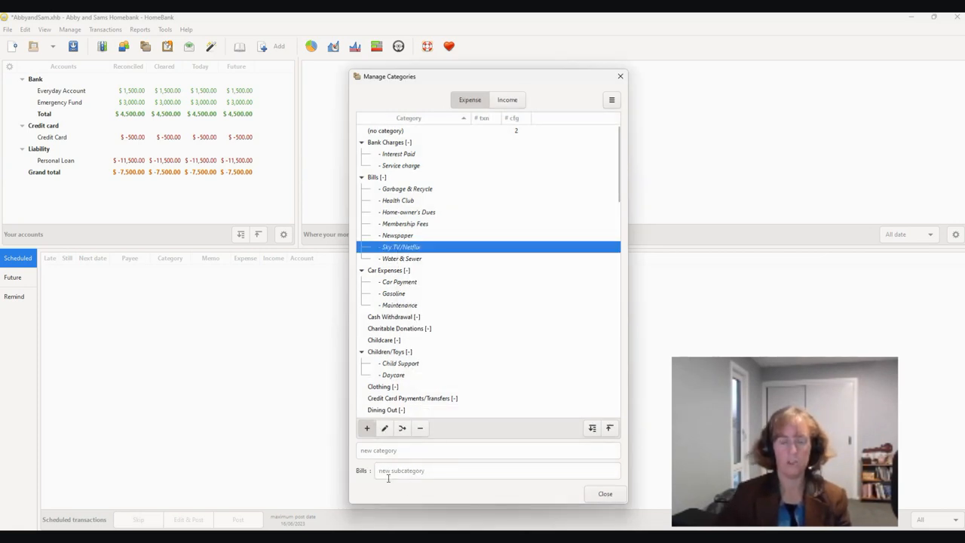
pyautogui.click(402, 429)
pyautogui.write('E')
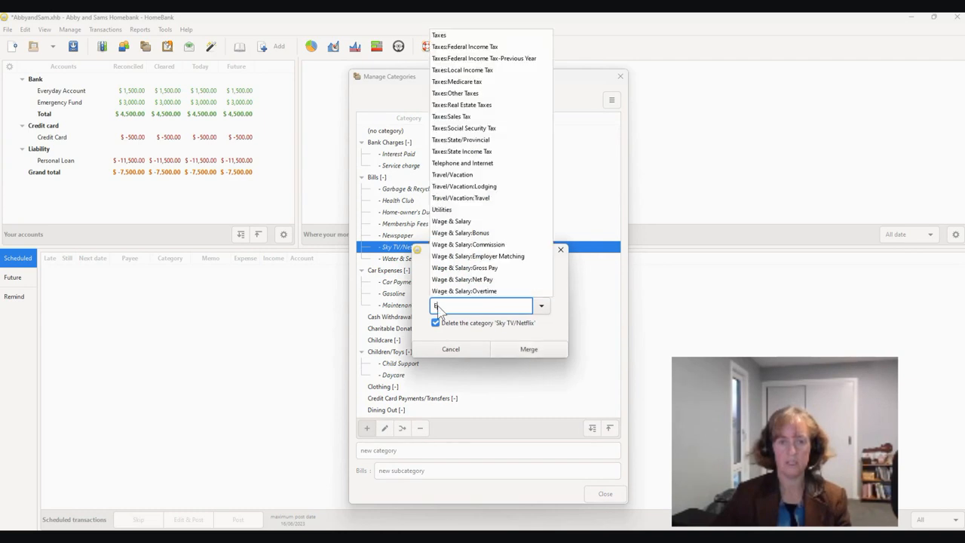
pyautogui.write('ntertain')
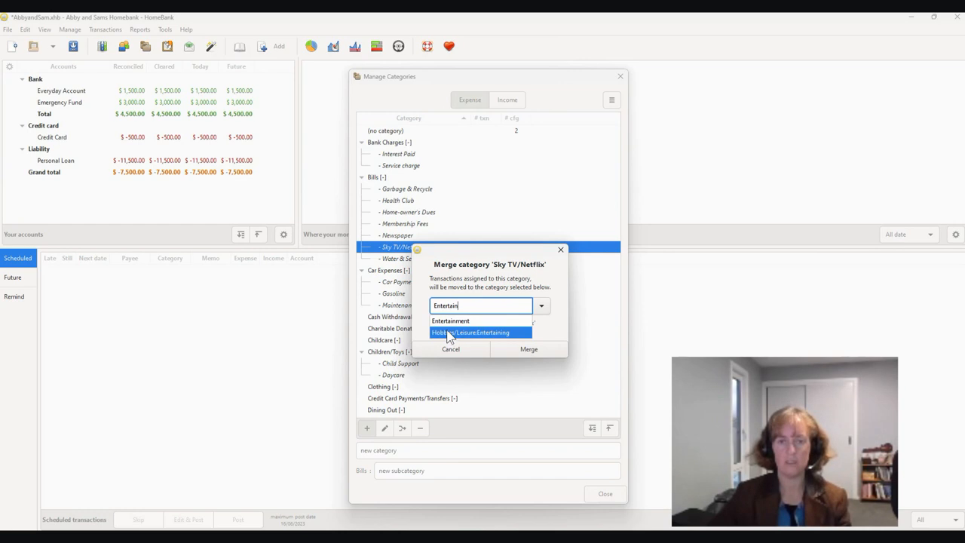
pyautogui.click(446, 323)
pyautogui.click(515, 349)
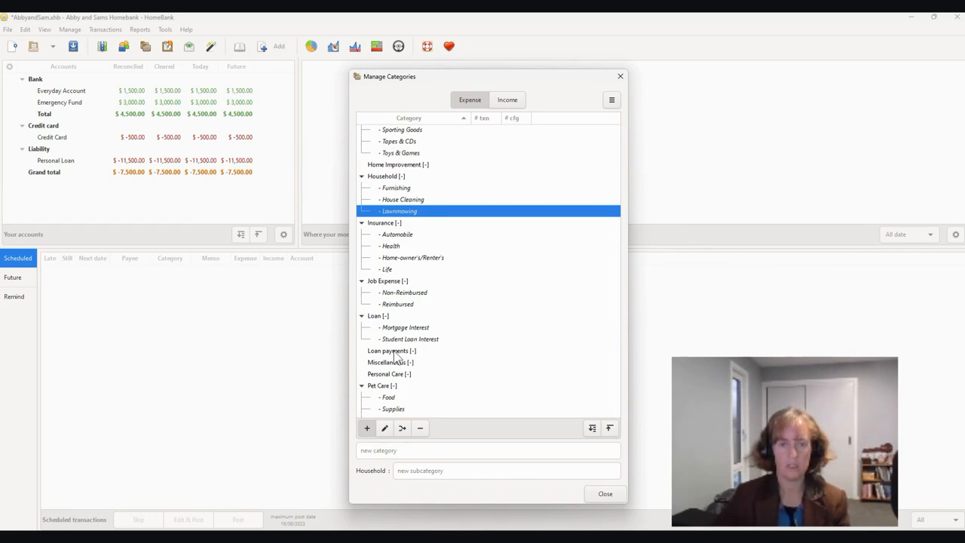
# - Merge the Loan payments category into Loan, deleting the Loan payments category
pyautogui.click(395, 353)
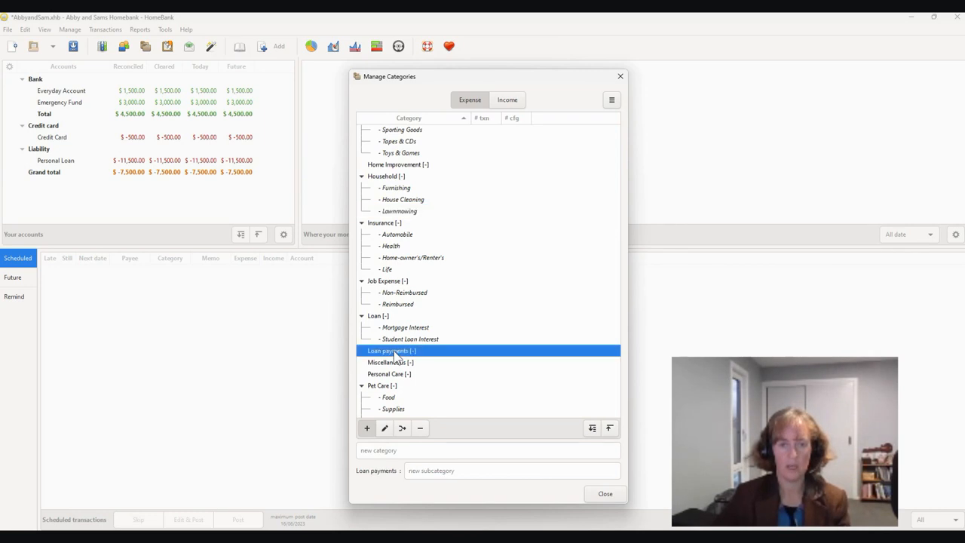
pyautogui.click(403, 428)
pyautogui.write('Loan')
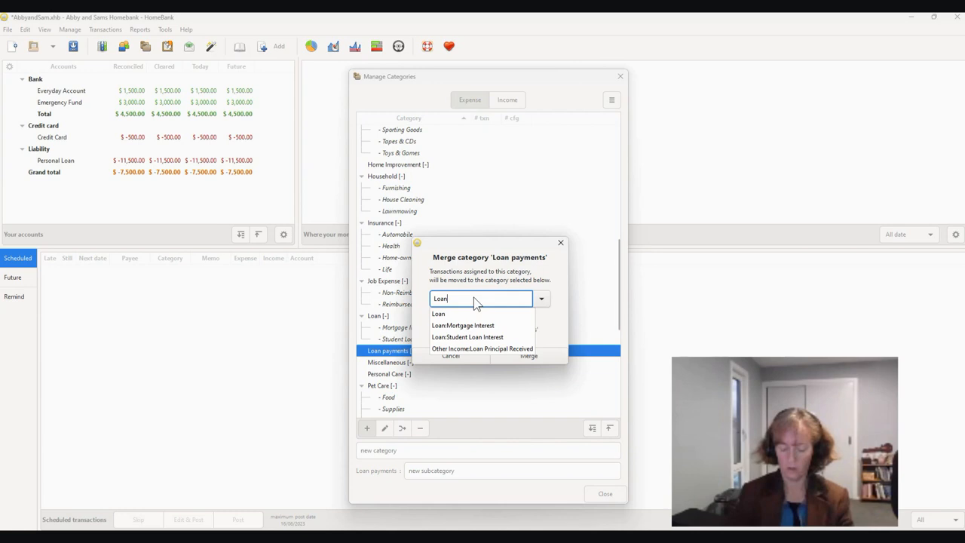
pyautogui.click(469, 314)
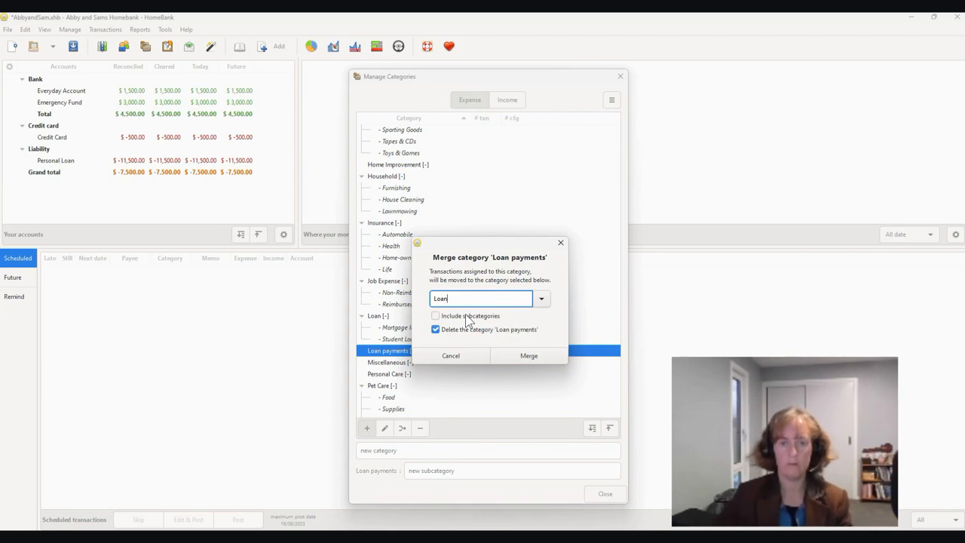
pyautogui.click(528, 356)
# - Rename the Federal Income Tax subcategory under Taxes as "RWT"
pyautogui.scroll(-5, 430, 339)
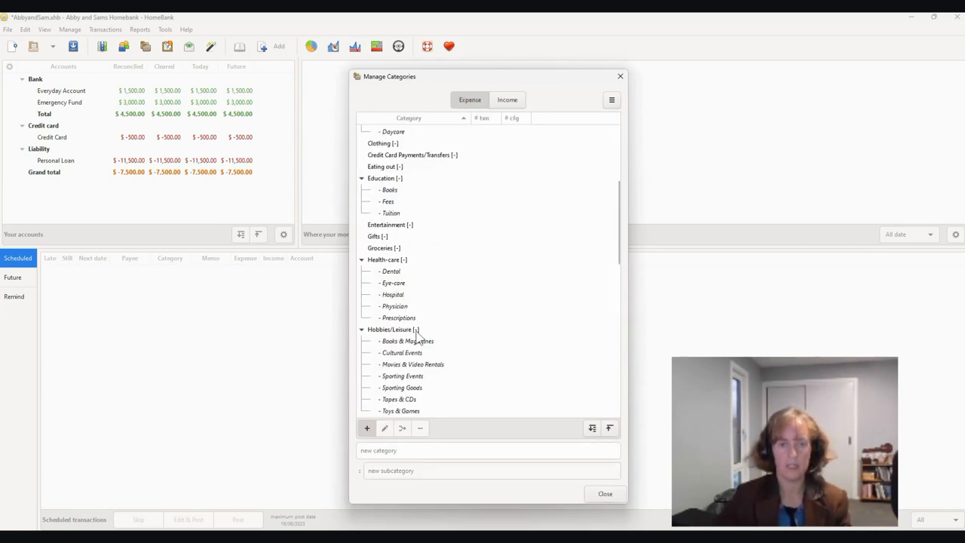
pyautogui.scroll(-1, 437, 337)
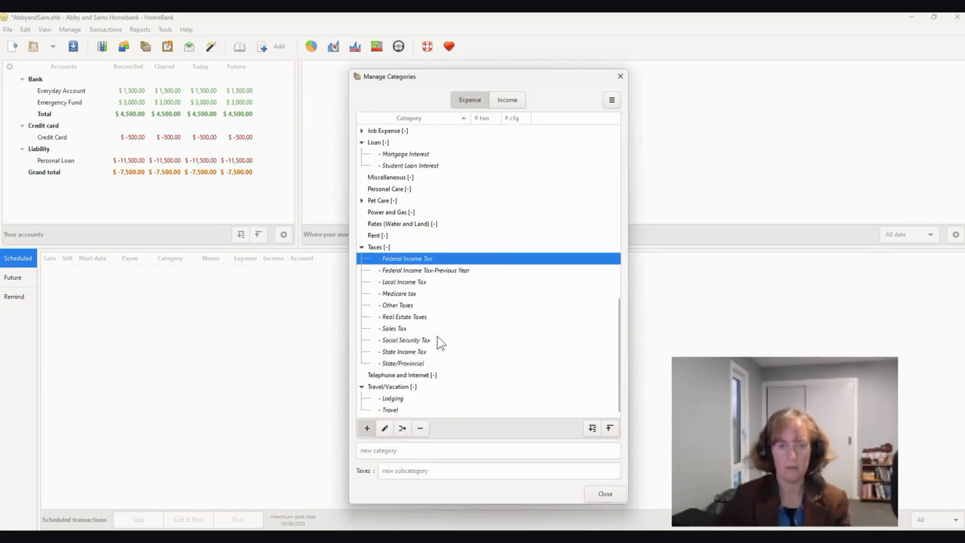
pyautogui.scroll(1, 438, 338)
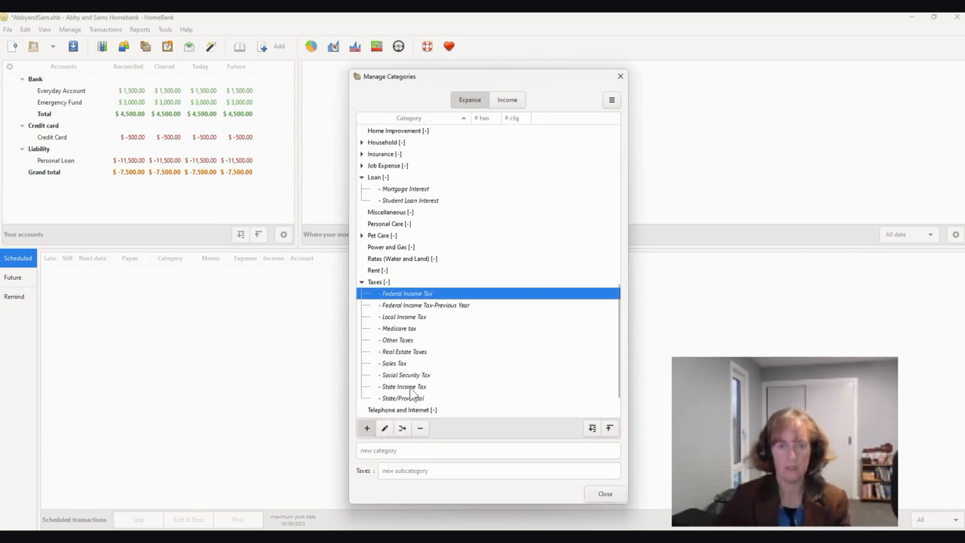
pyautogui.doubleClick(411, 296)
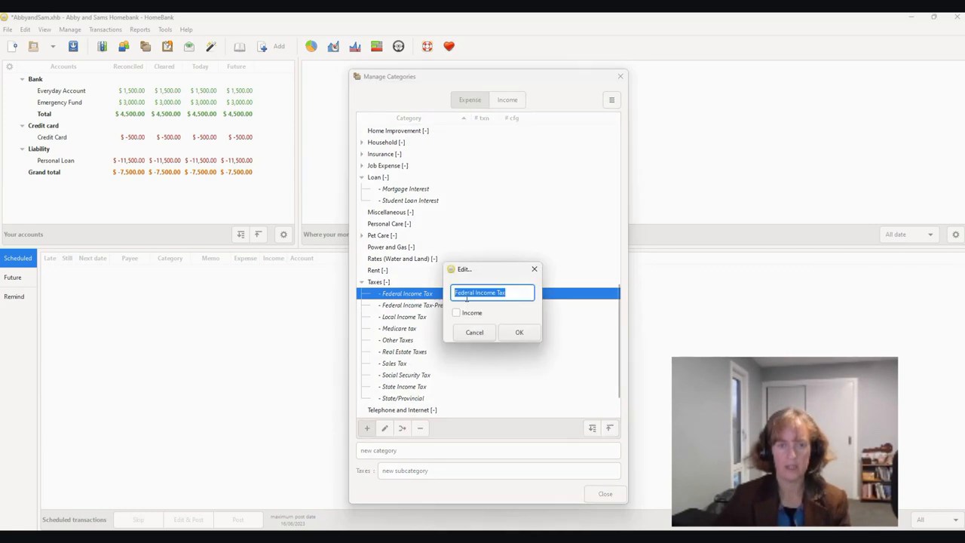
pyautogui.write('RWT')
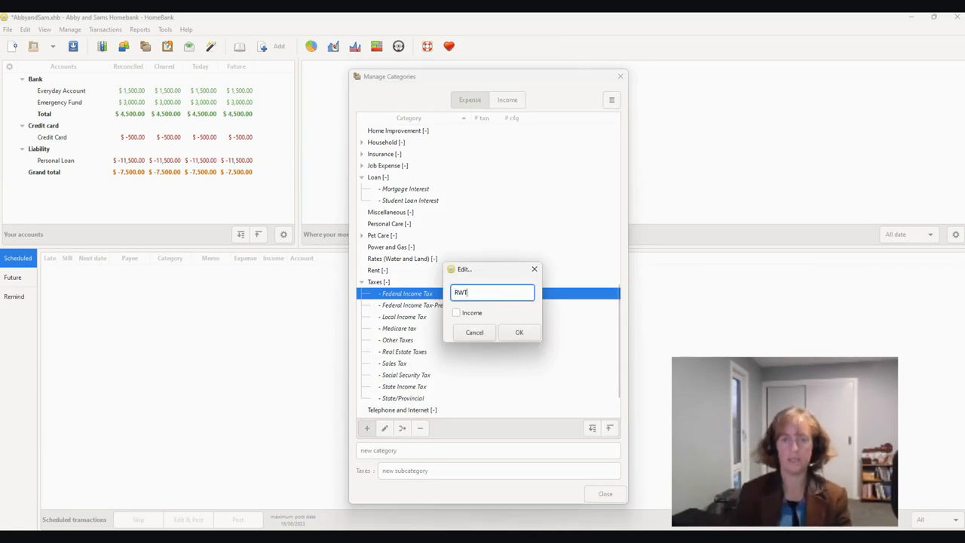
pyautogui.click(519, 334)
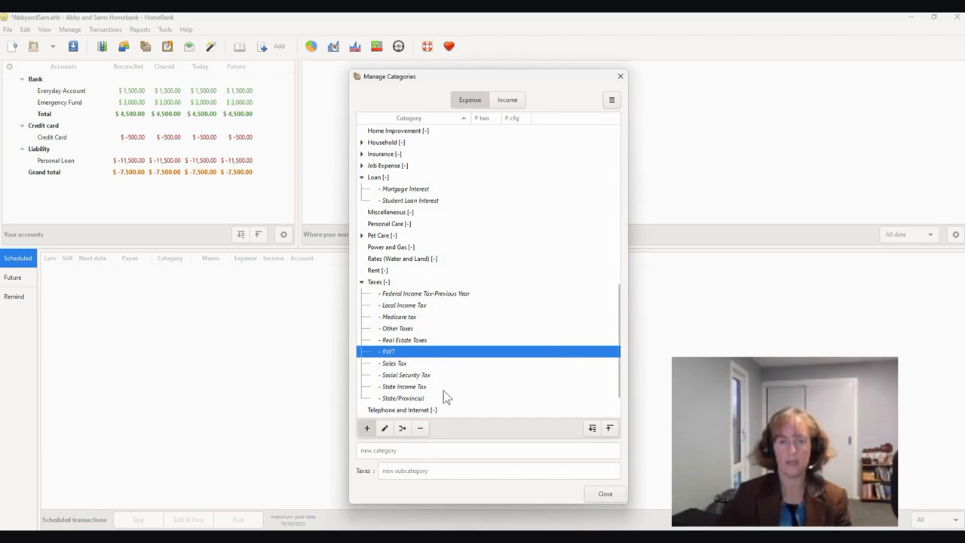
# - Rename the Federal Income Tax-Previous Year subcategory under Taxes as "PIE Tax"
pyautogui.doubleClick(400, 295)
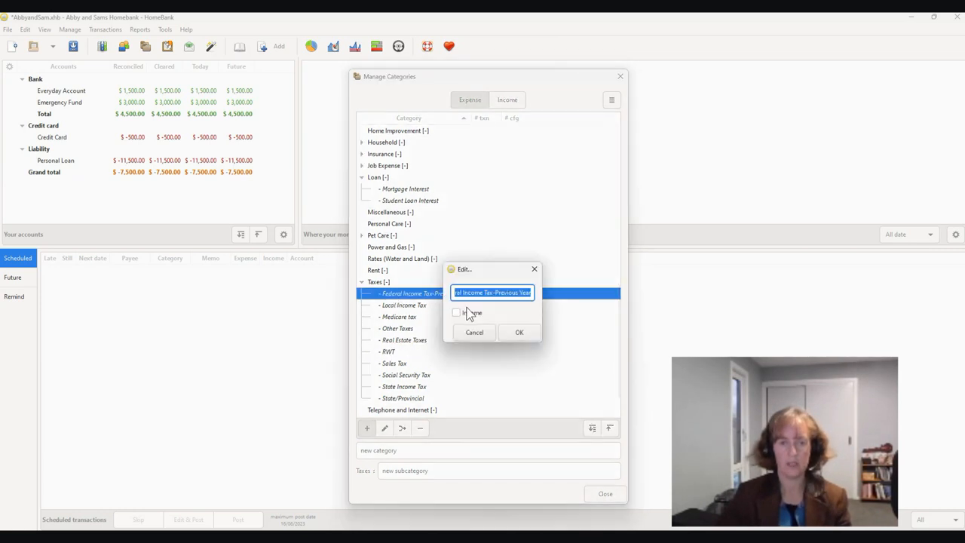
pyautogui.write('PIE Tax')
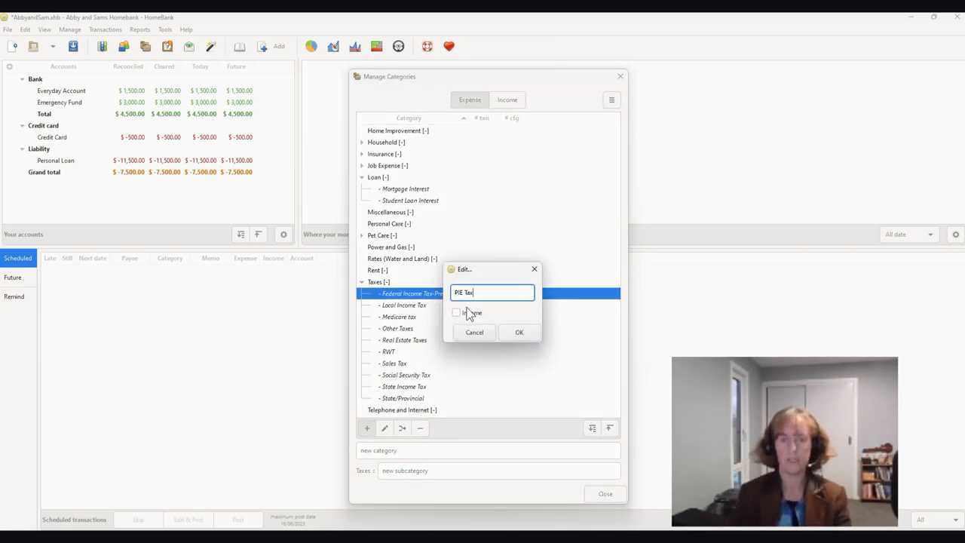
pyautogui.click(513, 332)
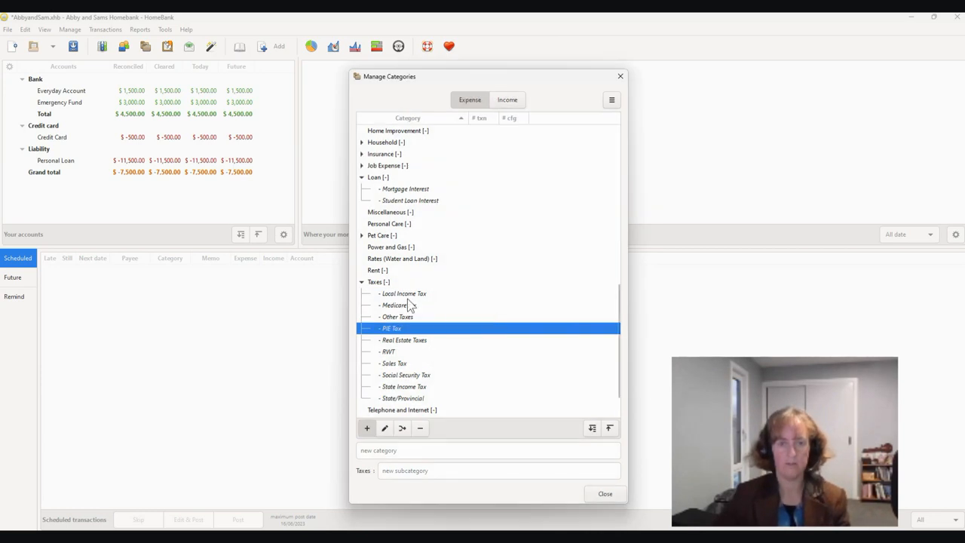
# - Delete the Local Income Tax, Medicare tax and Real Estate Taxes subcategories under Taxes
pyautogui.click(405, 295)
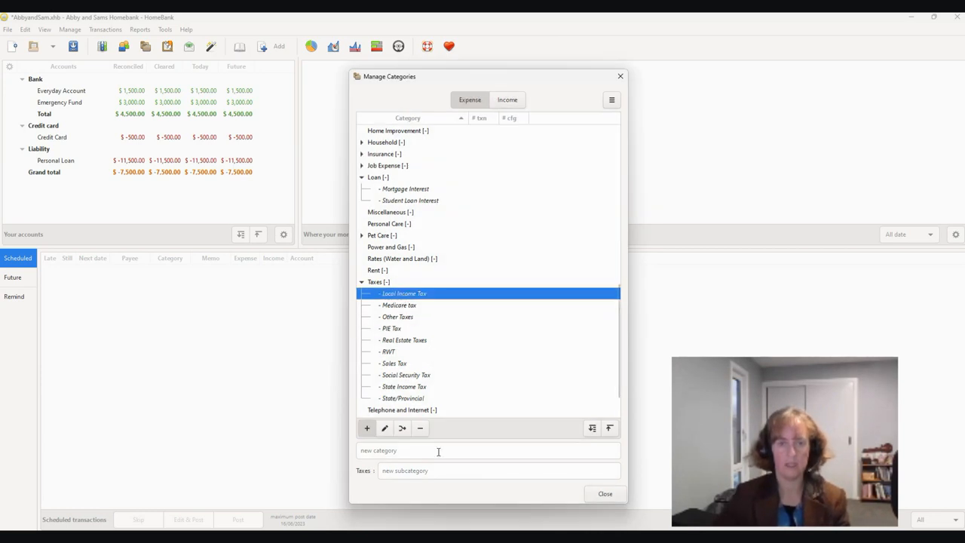
pyautogui.click(420, 428)
pyautogui.click(520, 319)
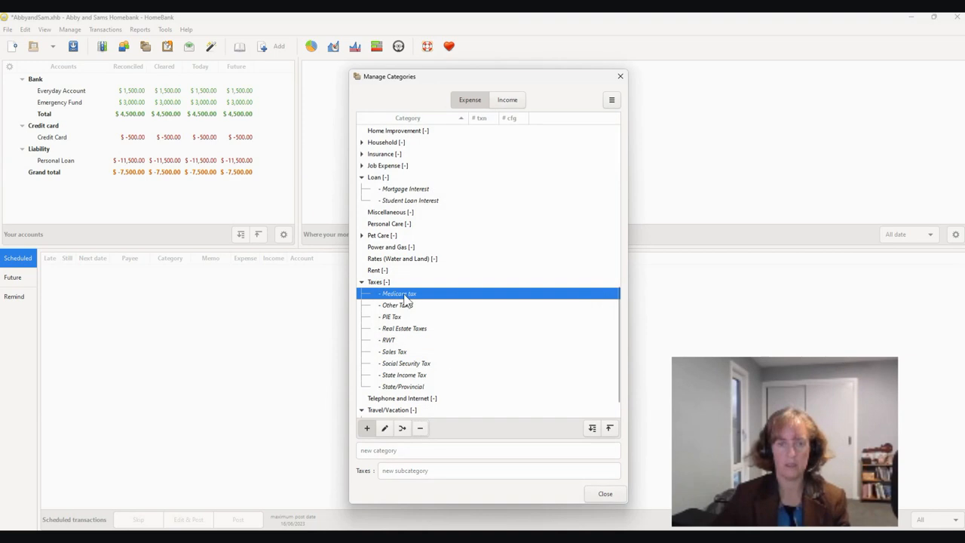
pyautogui.click(420, 428)
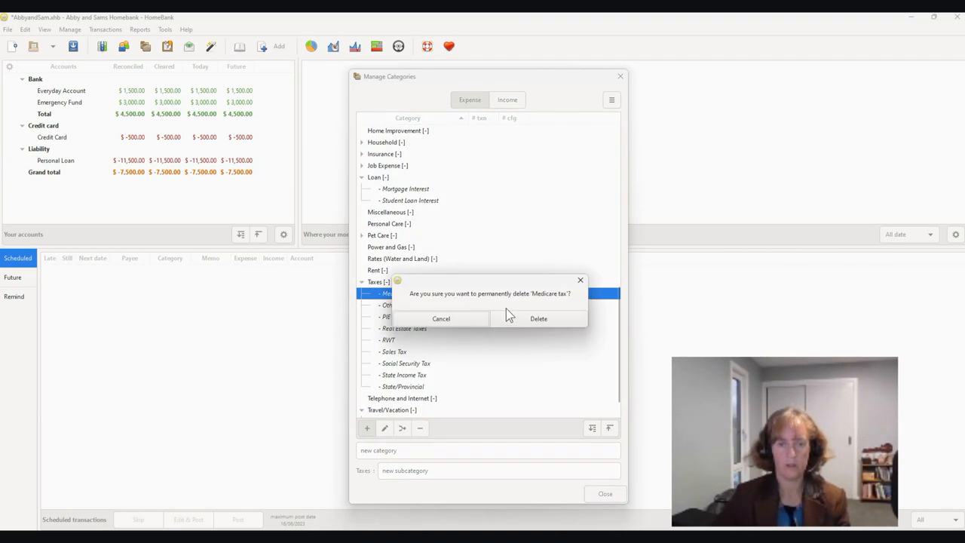
pyautogui.click(506, 315)
pyautogui.click(407, 319)
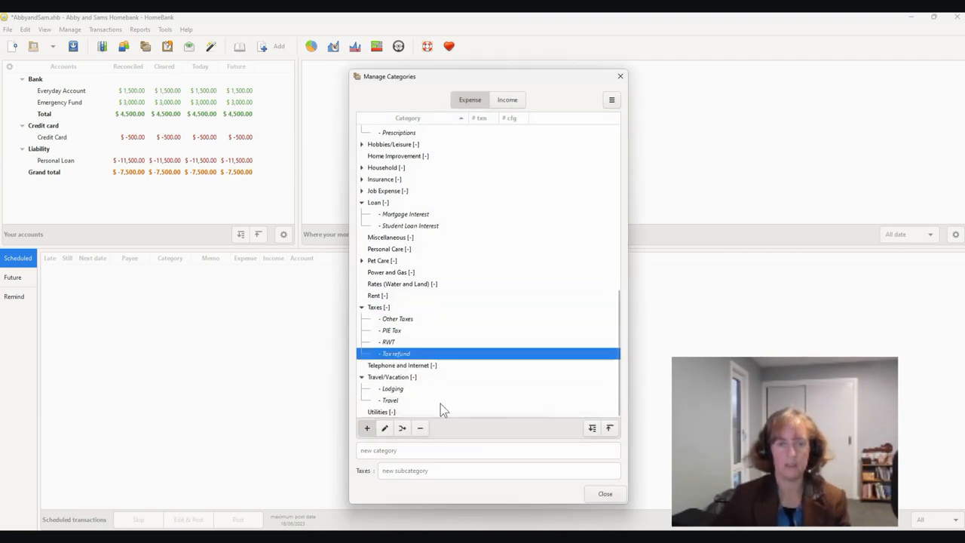
# - Rename the Lodging subcategory under Travel/Vacation as "Accomodation"
pyautogui.doubleClick(396, 391)
pyautogui.write('Ac')
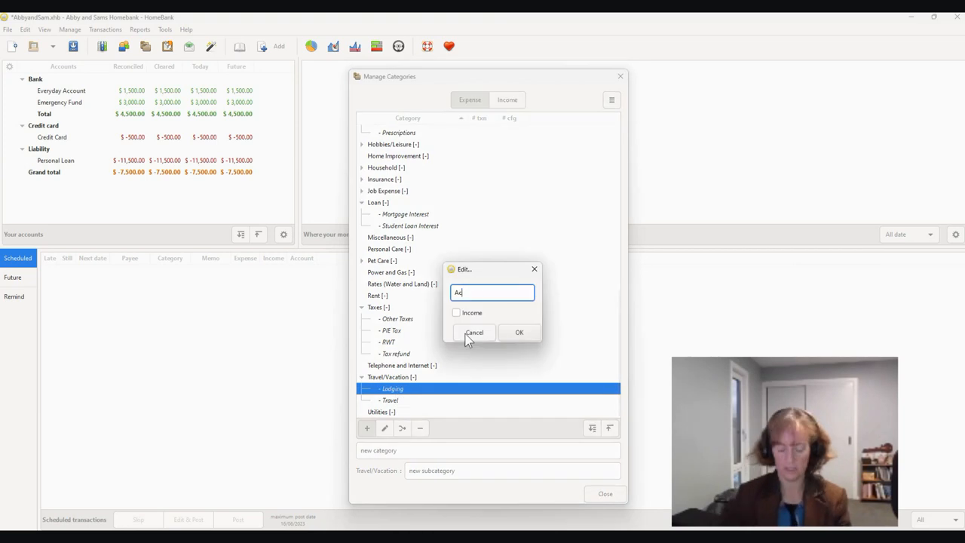
pyautogui.write('comodation')
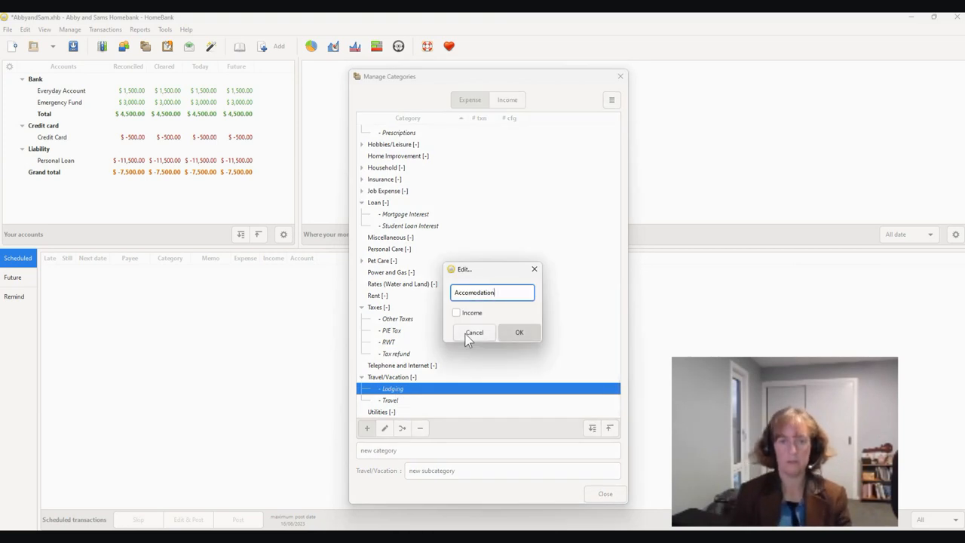
pyautogui.press('Return')
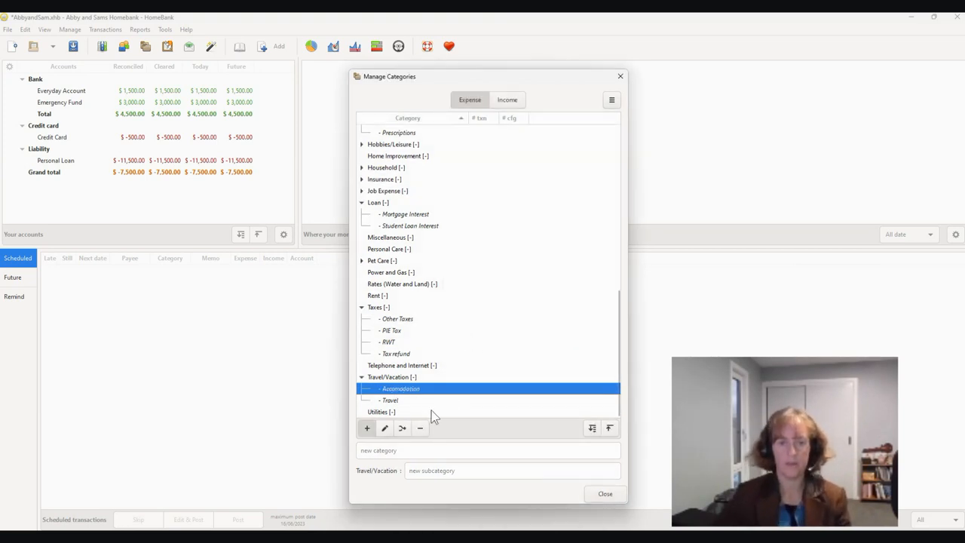
# - Rename the Travel subcategory under Travel/Vacation as "Airfares"
pyautogui.doubleClick(392, 402)
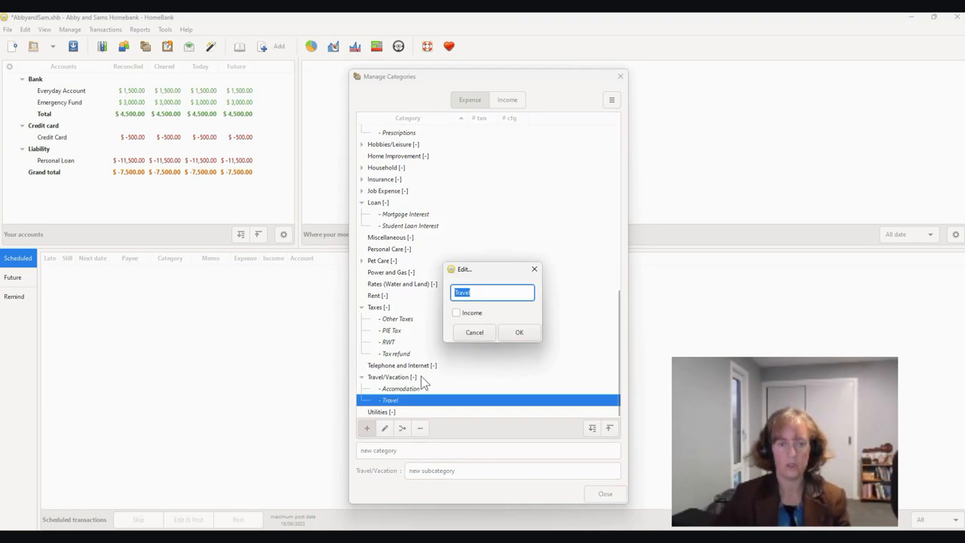
pyautogui.write('Airfares')
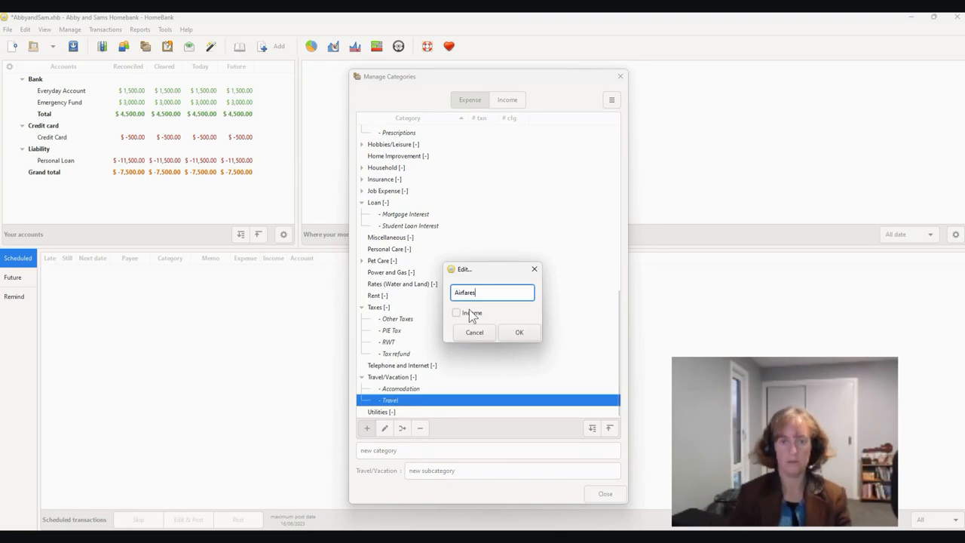
pyautogui.press('Return')
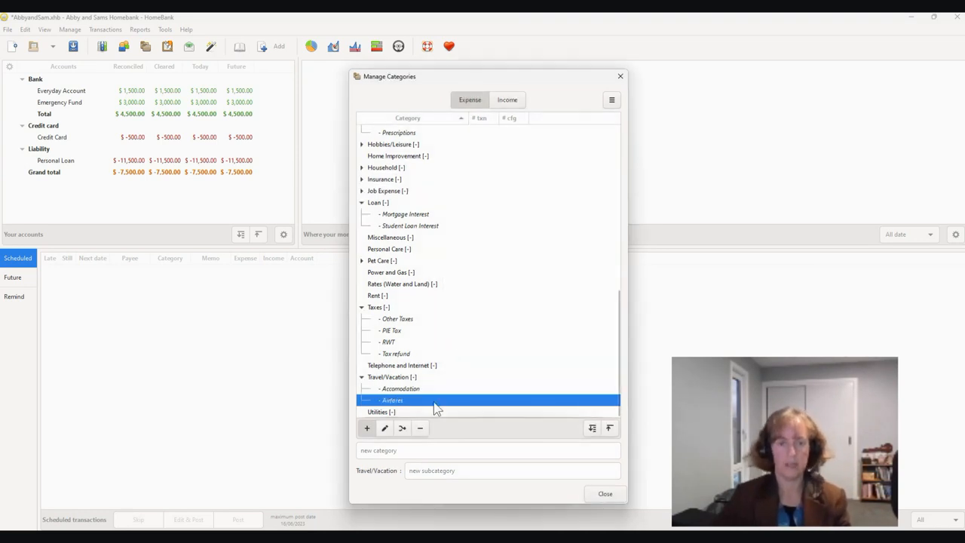
# - Permanently delete the Utilities expense category
pyautogui.click(389, 413)
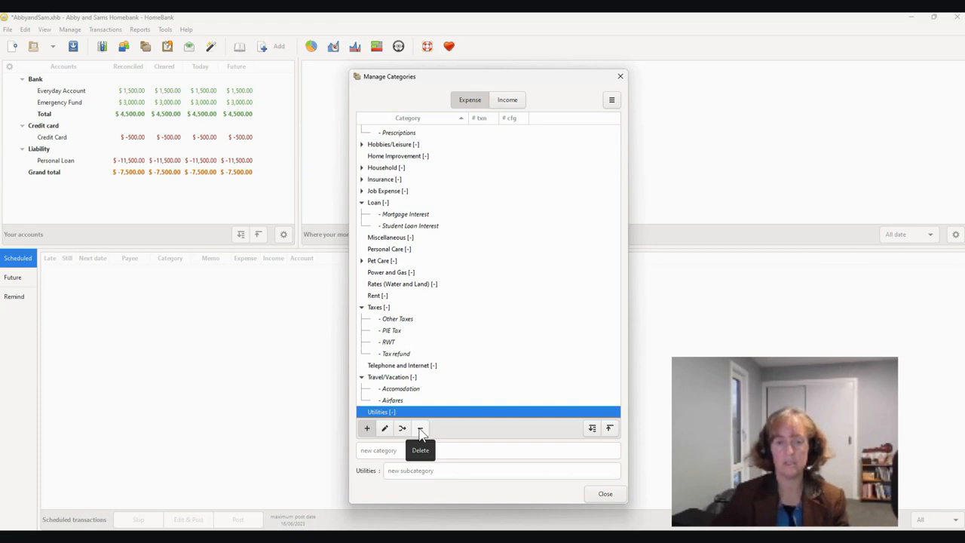
pyautogui.scroll(2, 413, 246)
pyautogui.scroll(-2, 412, 245)
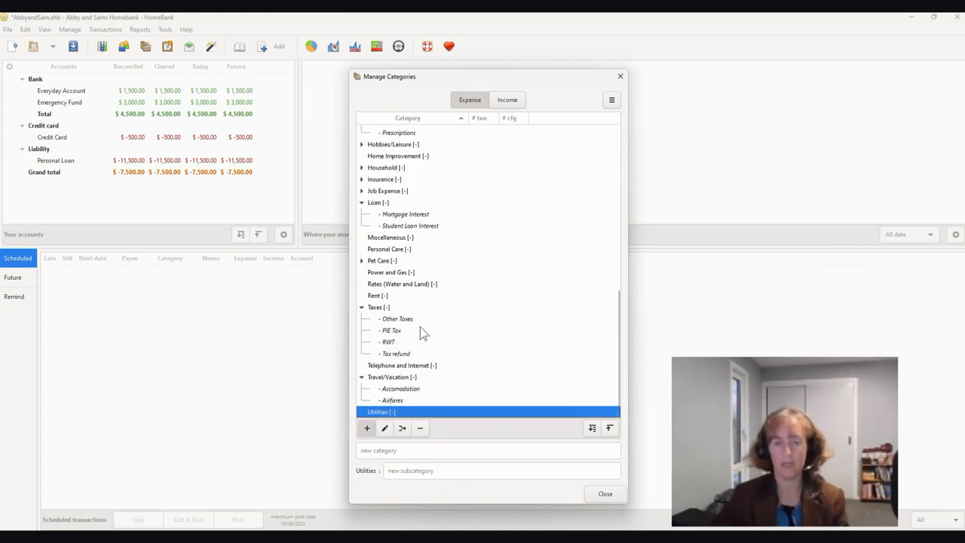
pyautogui.click(420, 428)
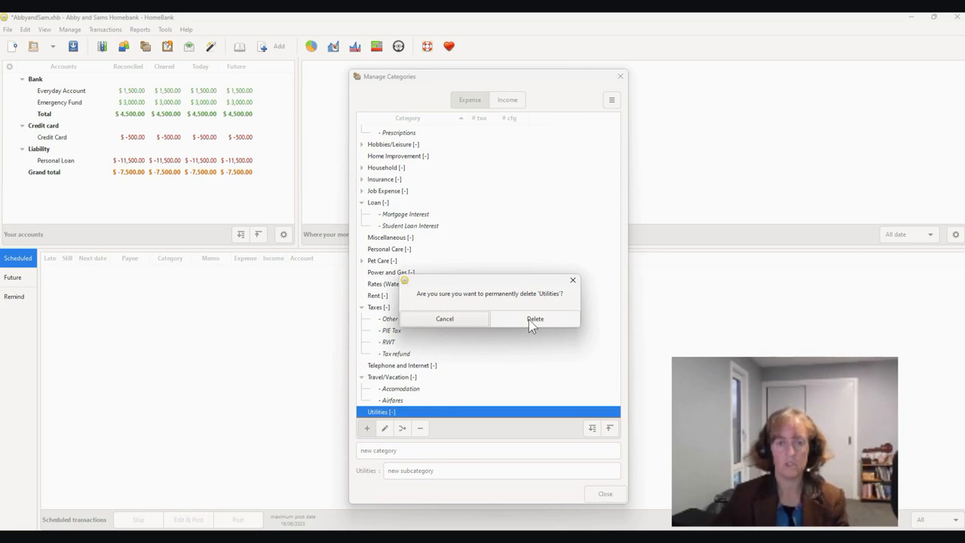
pyautogui.click(532, 319)
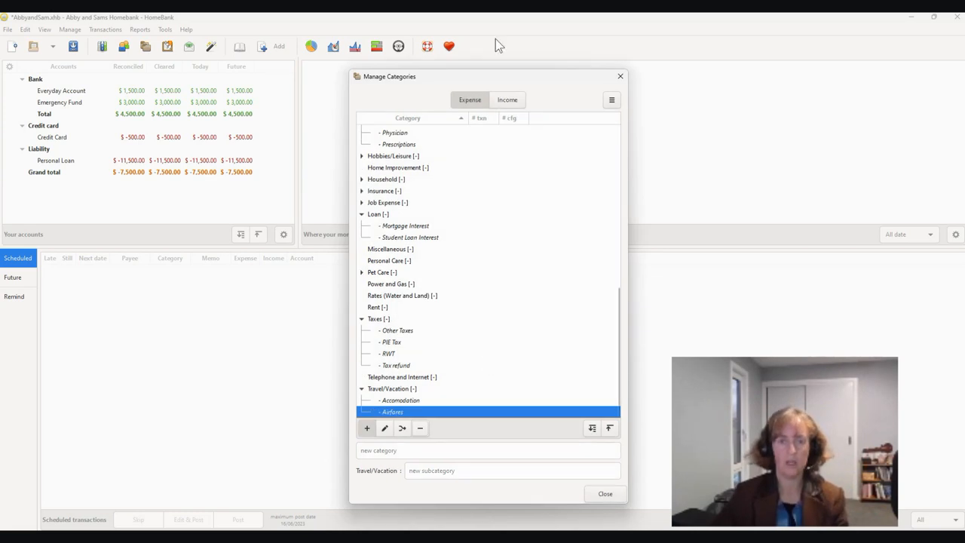
# - Switch to the income categories and delete the Income/Interest category
pyautogui.click(506, 102)
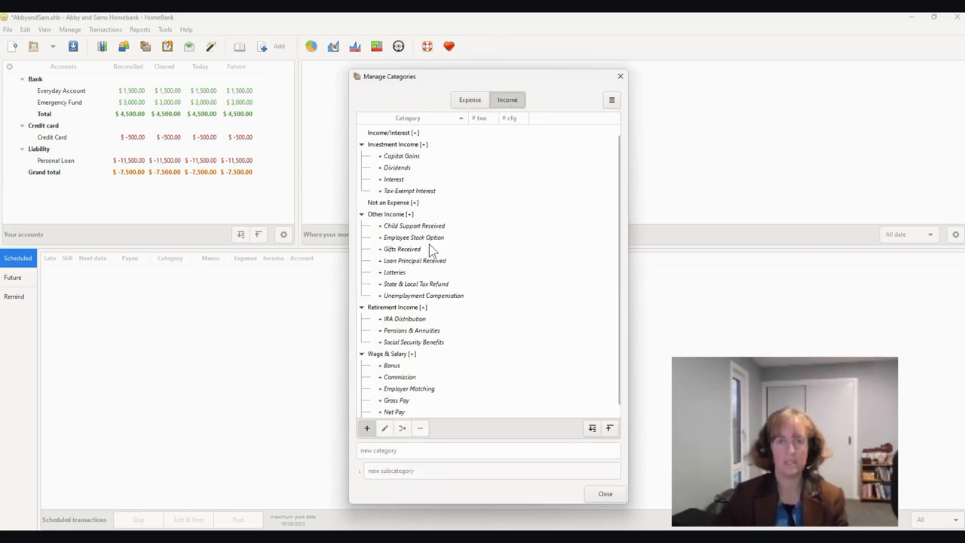
pyautogui.scroll(1, 429, 244)
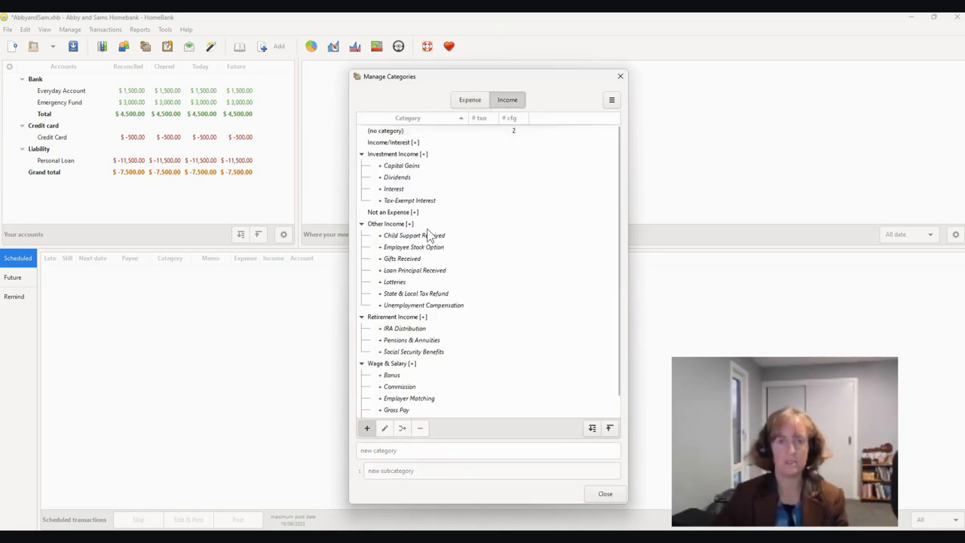
pyautogui.click(394, 144)
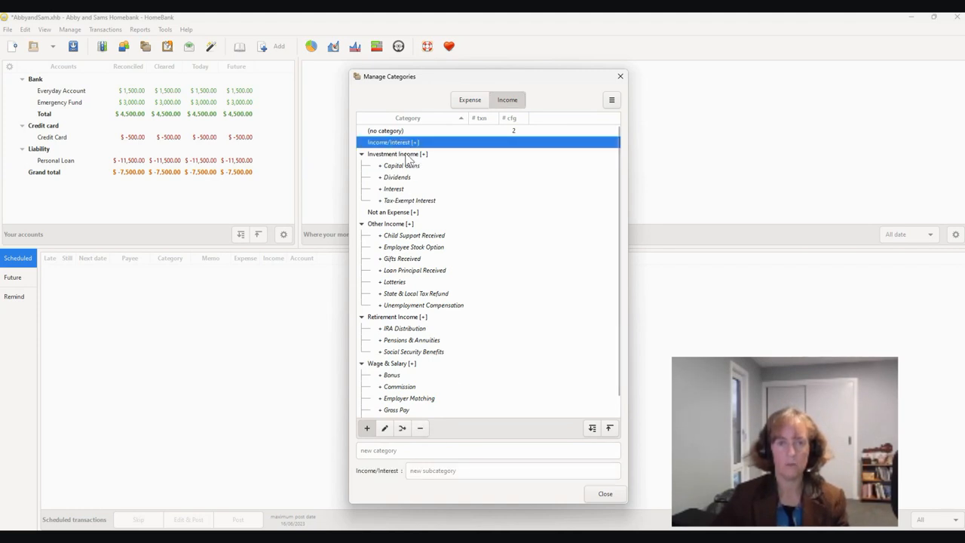
pyautogui.click(420, 429)
pyautogui.click(507, 319)
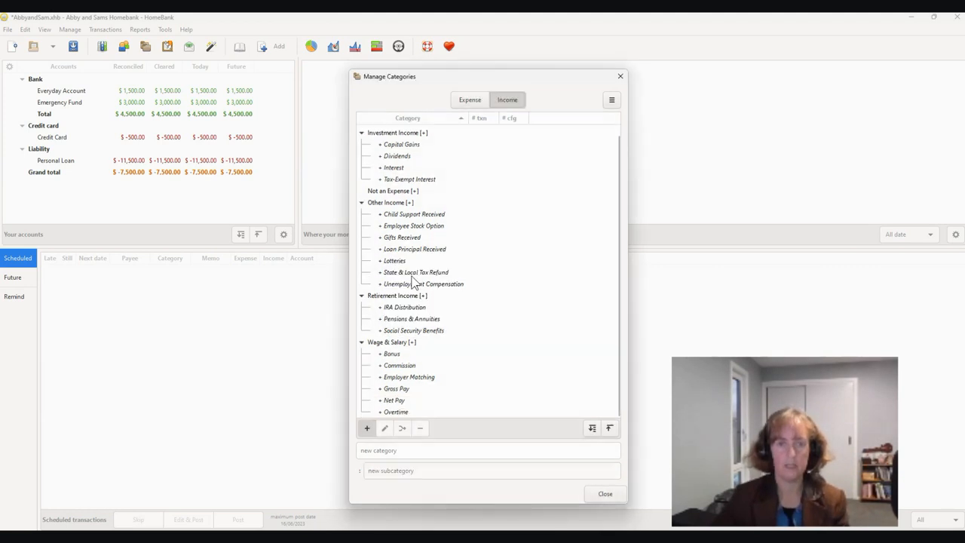
# - Rename the State & Local Tax Refund subcategory under Other Income as "Tax Refund"
pyautogui.doubleClick(416, 273)
pyautogui.click(463, 297)
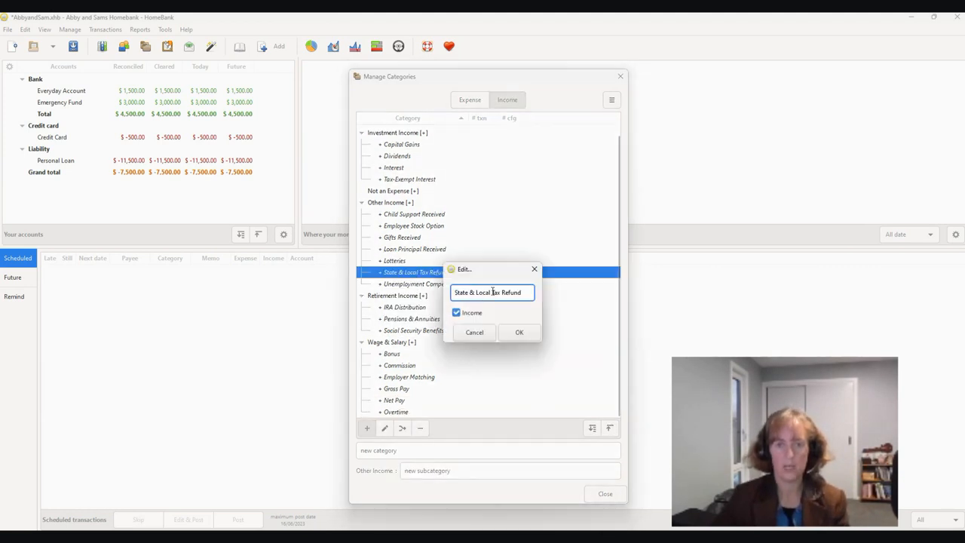
pyautogui.moveTo(493, 293); pyautogui.dragTo(453, 293)
pyautogui.press('BackSpace')
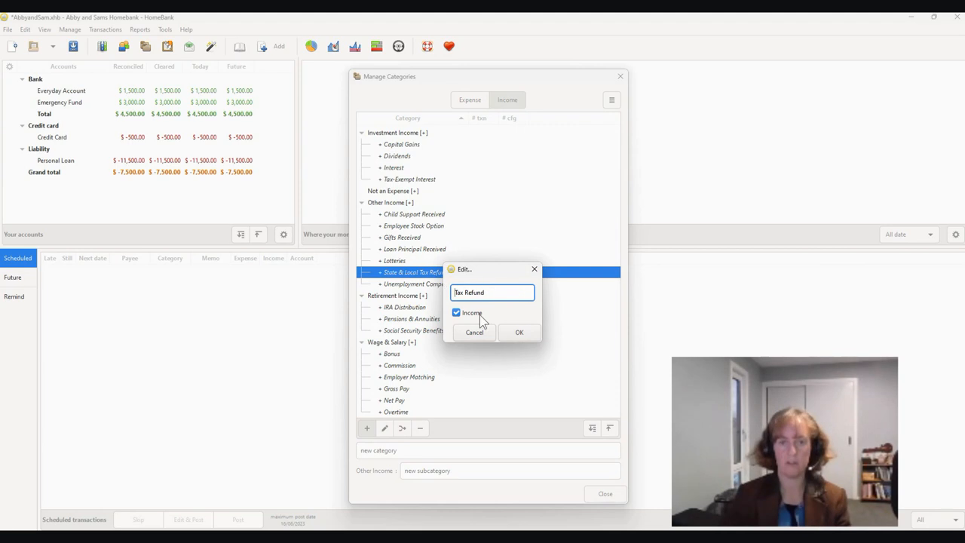
pyautogui.click(511, 333)
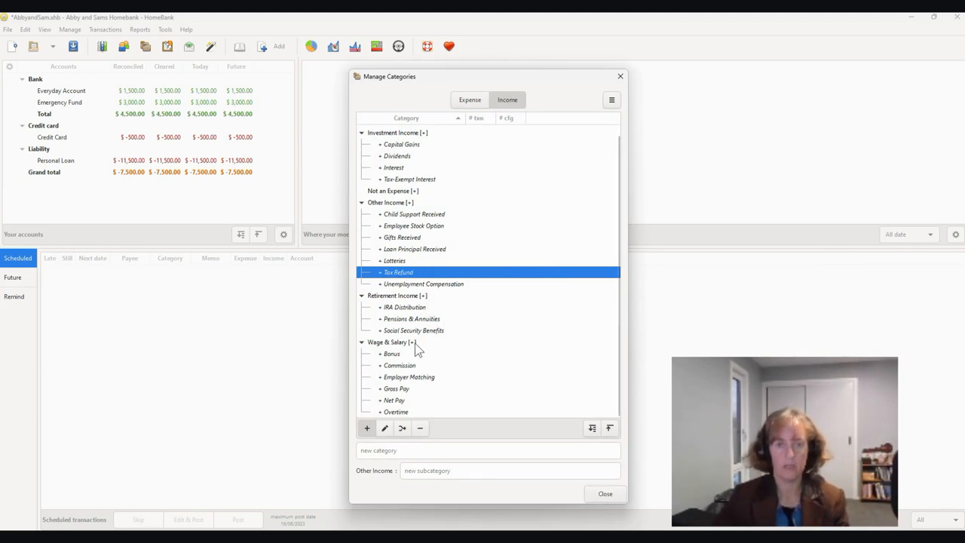
# - Delete the IRA Distribution, Pensions & Annuities and Social Security Benefits subcategories under Retirement Income
pyautogui.click(401, 297)
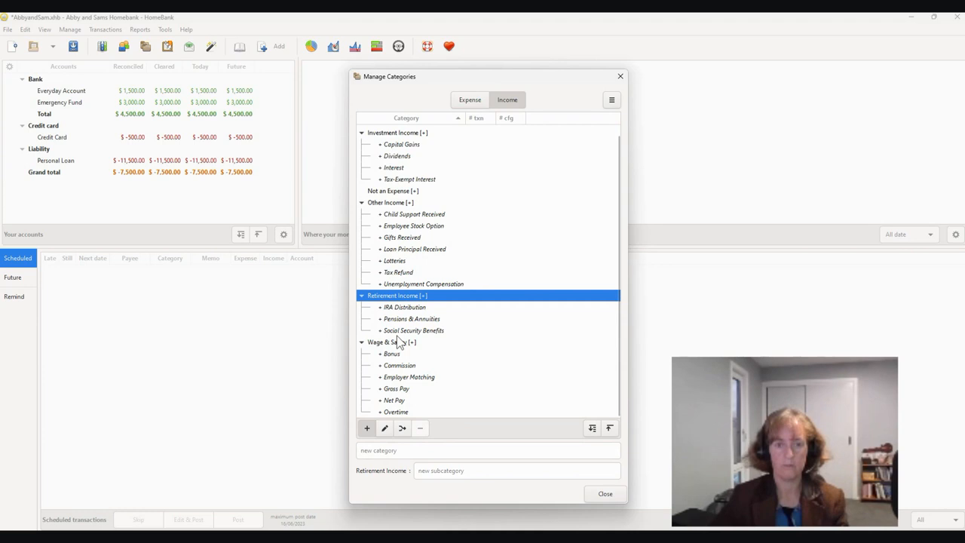
pyautogui.click(389, 308)
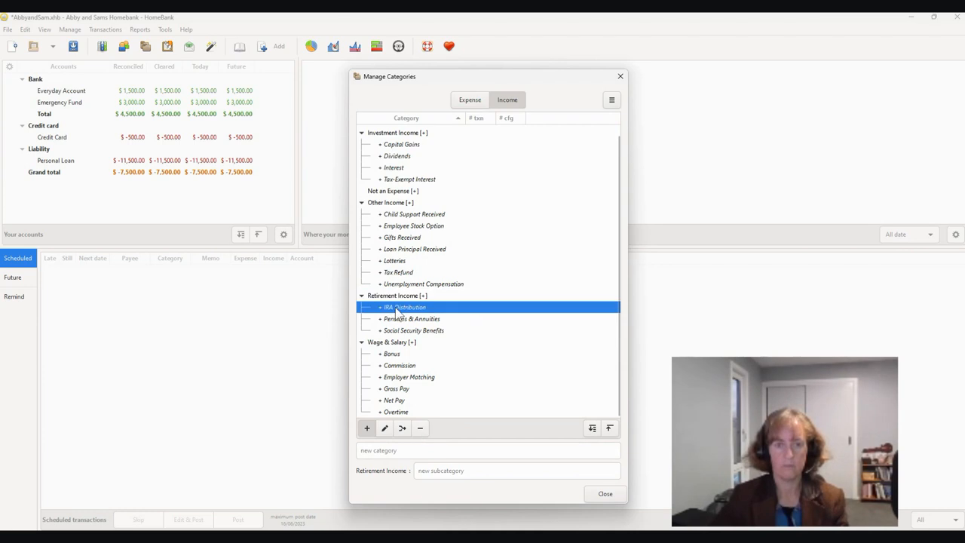
pyautogui.click(420, 428)
pyautogui.click(513, 322)
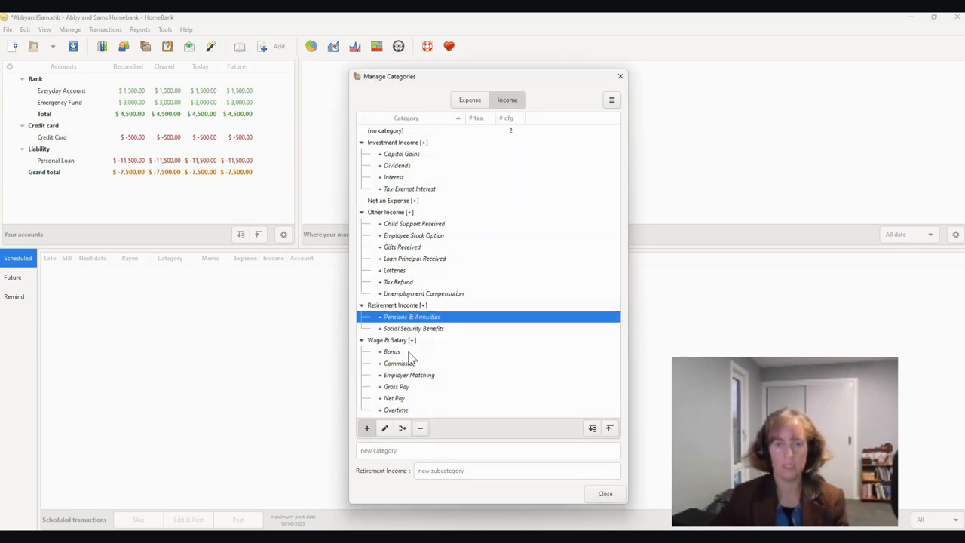
pyautogui.click(420, 429)
pyautogui.click(507, 327)
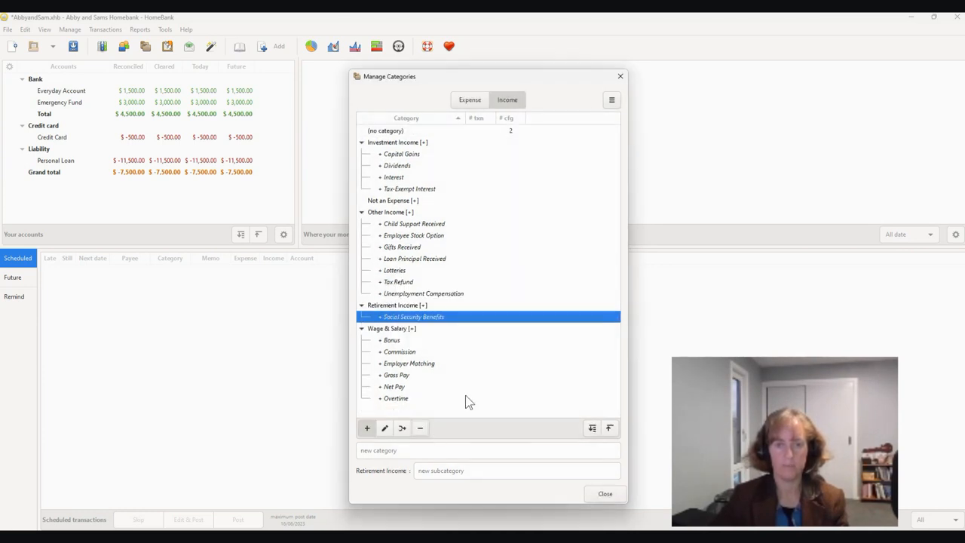
pyautogui.click(420, 428)
pyautogui.click(522, 325)
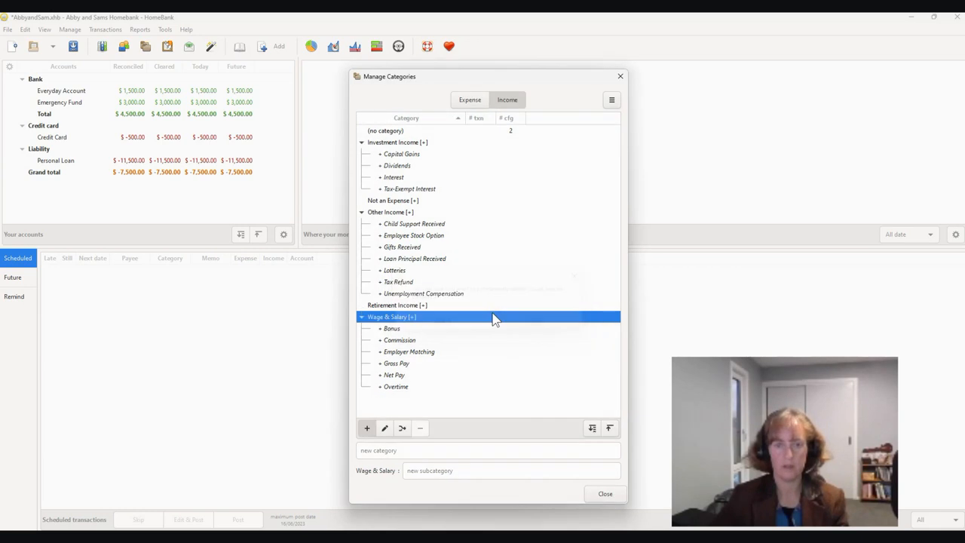
# - Permanently delete the Retirement Income category
pyautogui.click(403, 306)
pyautogui.click(421, 428)
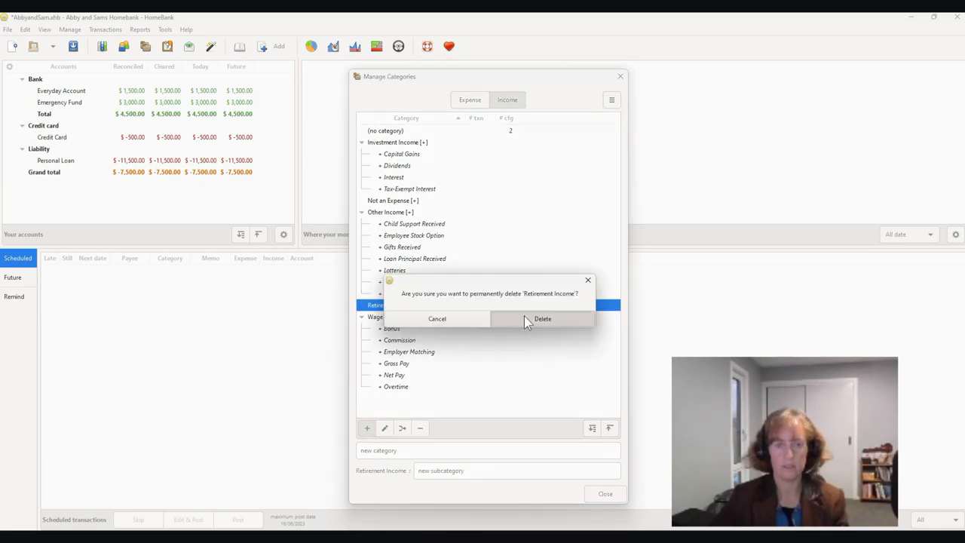
pyautogui.click(525, 320)
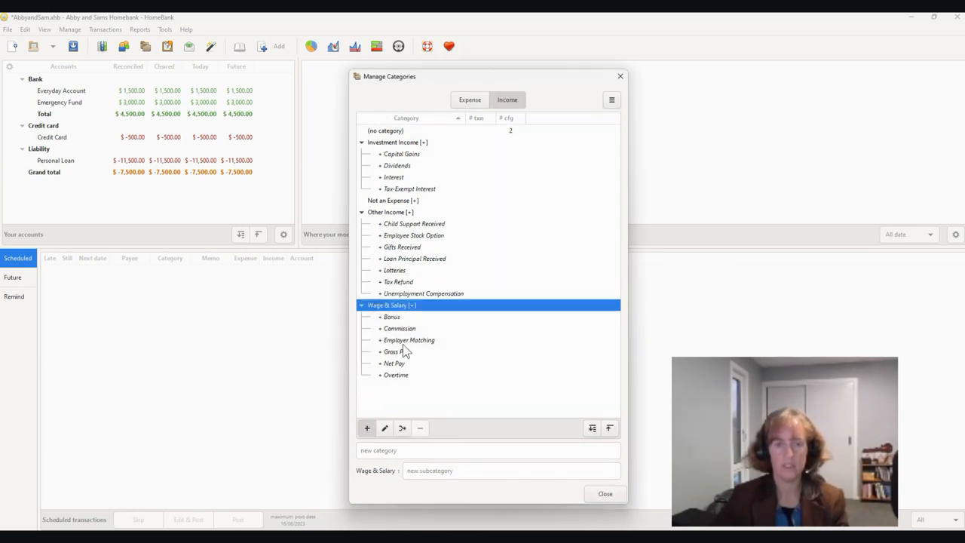